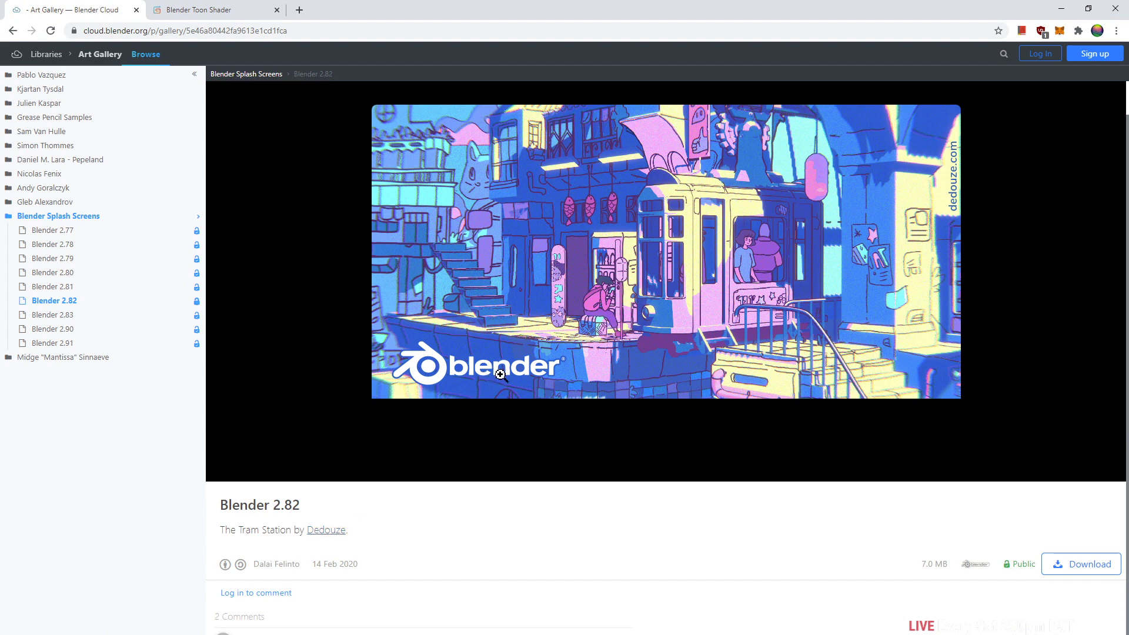
Open the blender.org home page in a new browser tab
scroll(519, 285, up, 1)
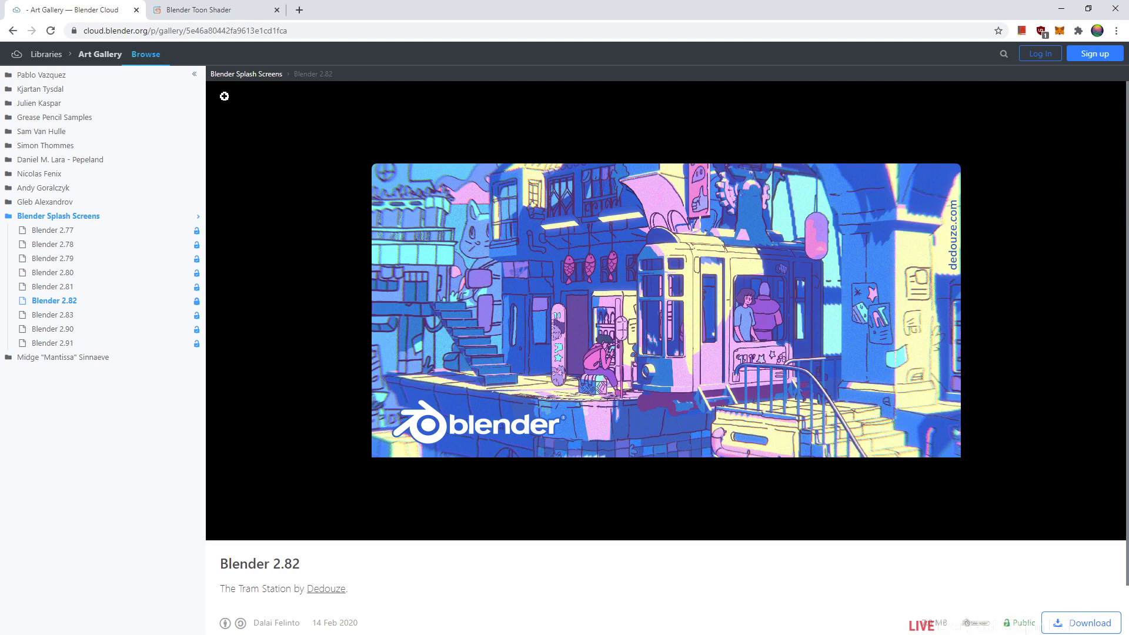
click(300, 10)
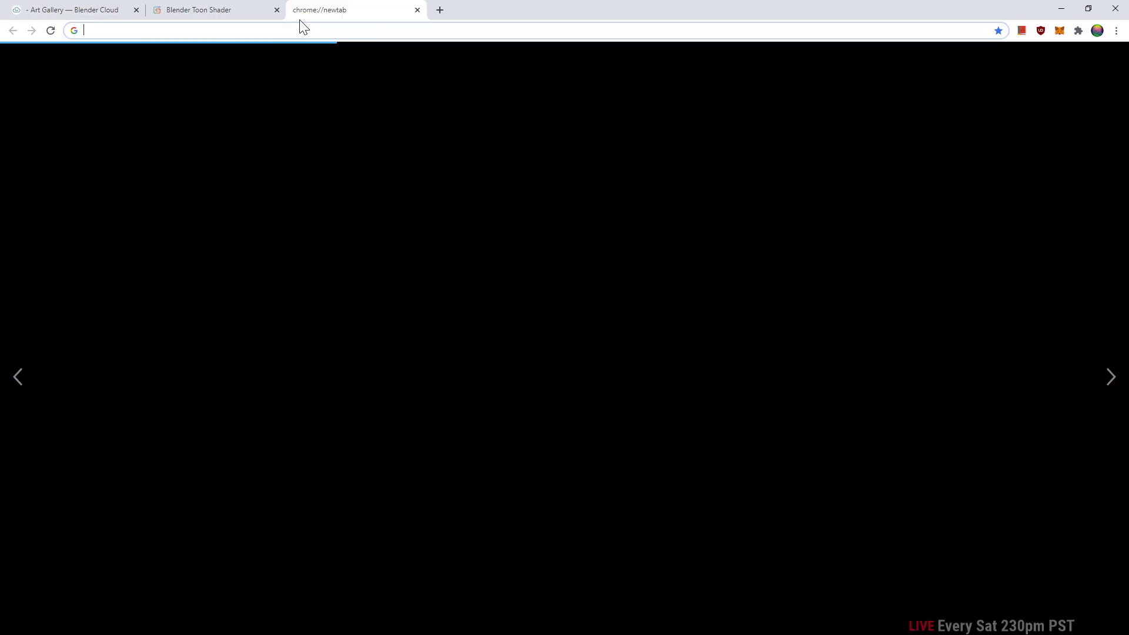
text(Blende)
key(Return)
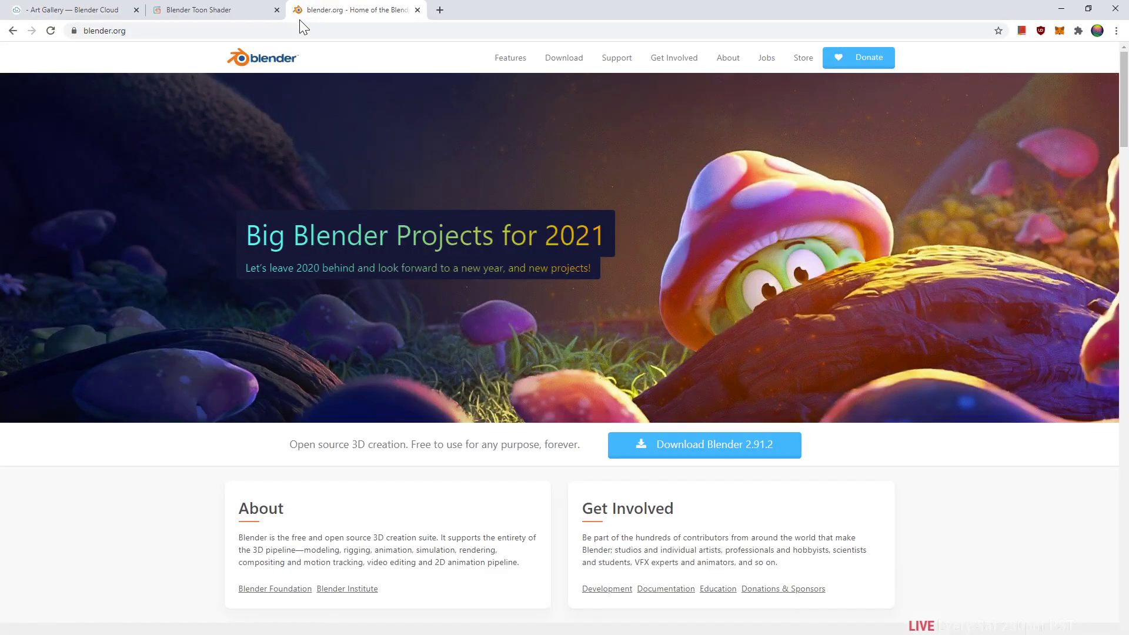
Find the Blender 2.82 - Tram Station splash among the site's demo files and open its page
click(555, 61)
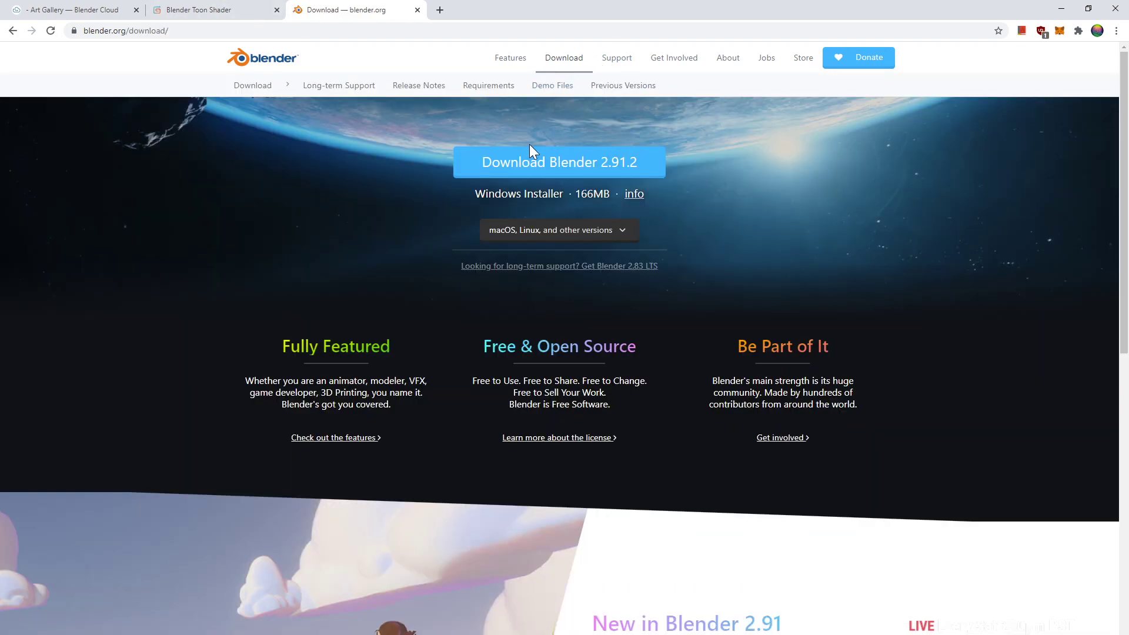
click(553, 86)
scroll(455, 363, down, 3)
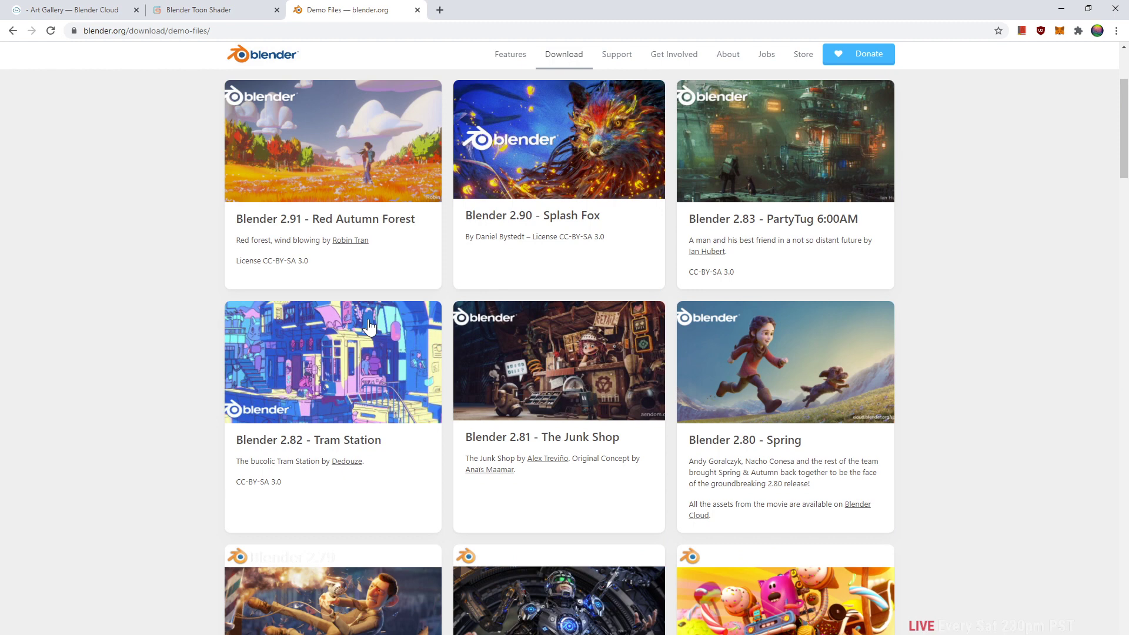
click(355, 389)
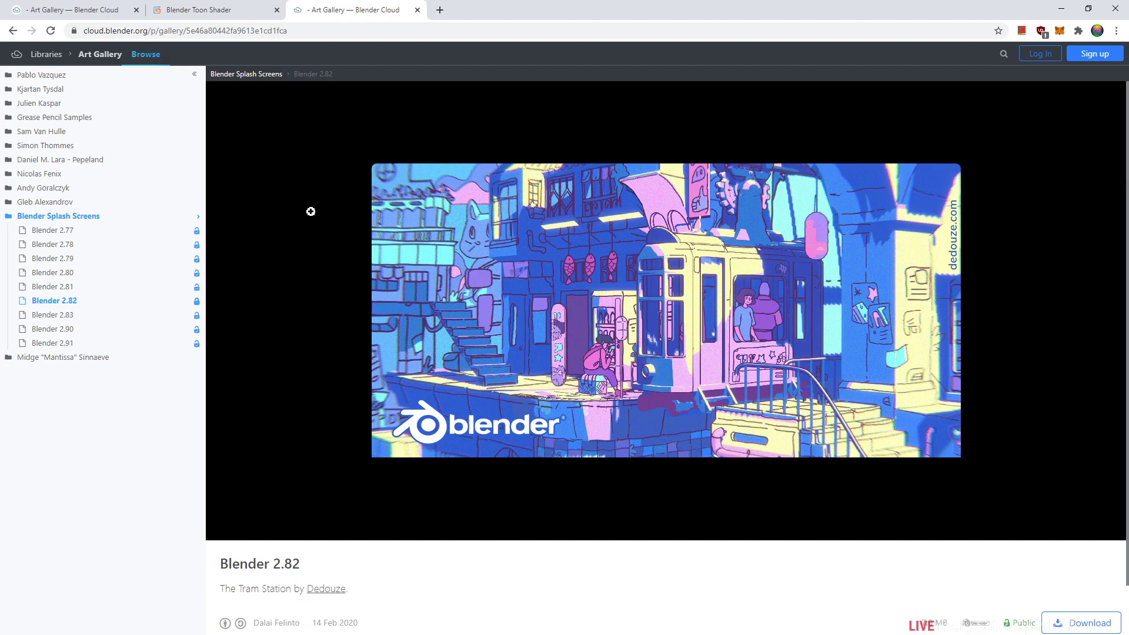
Switch to Blender and compare the material node setups of the upper sphere and the upper monkey head
click(1052, 9)
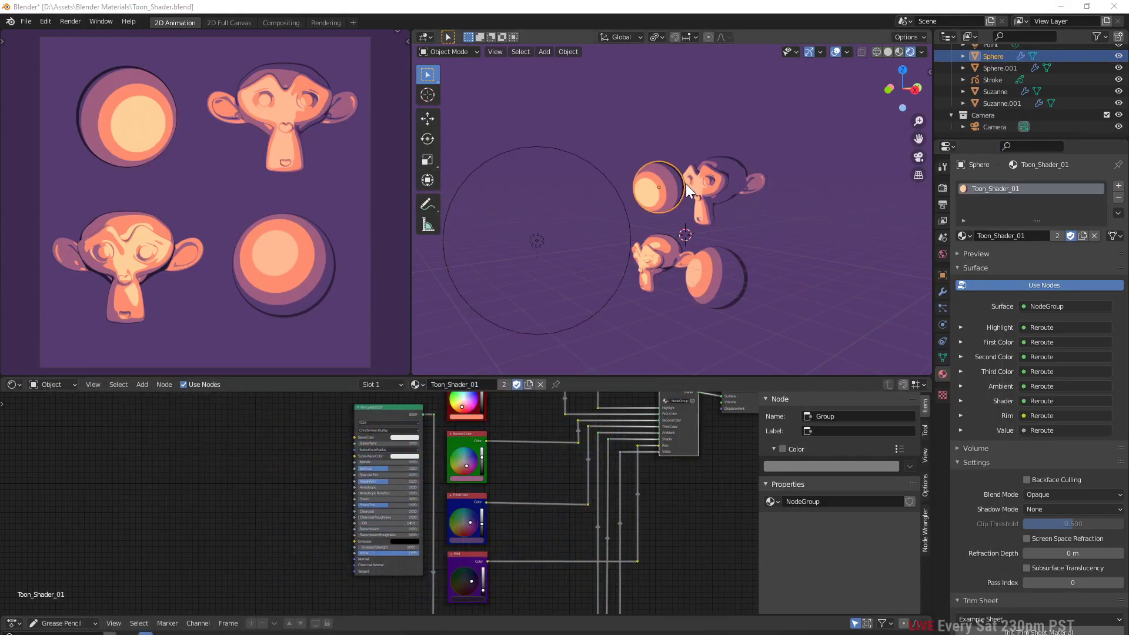
scroll(435, 514, down, 2)
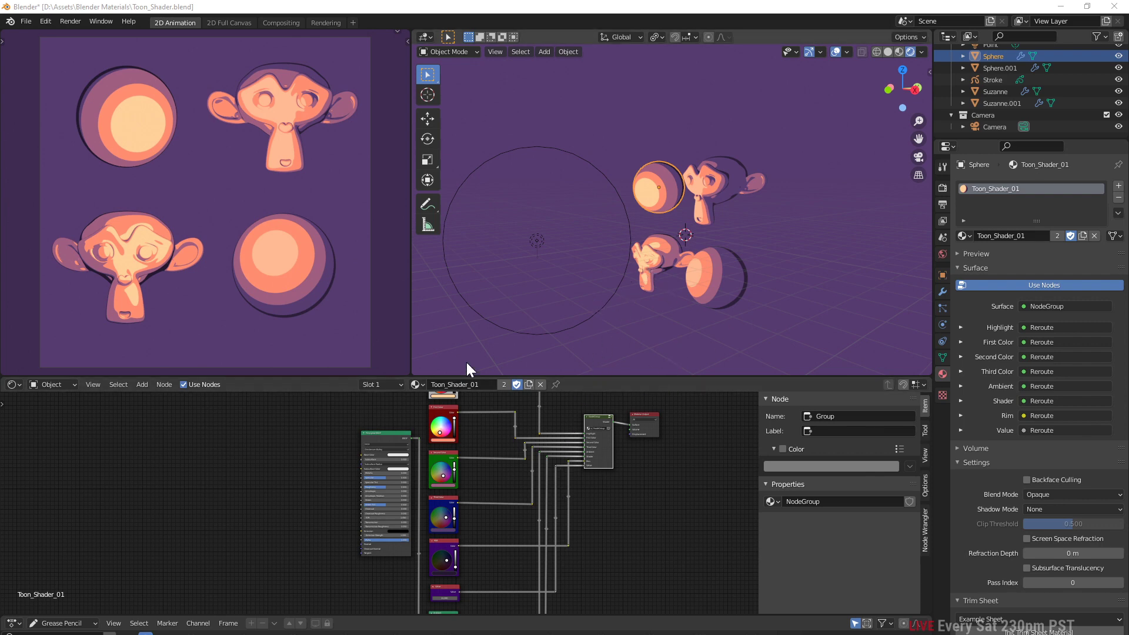
click(714, 179)
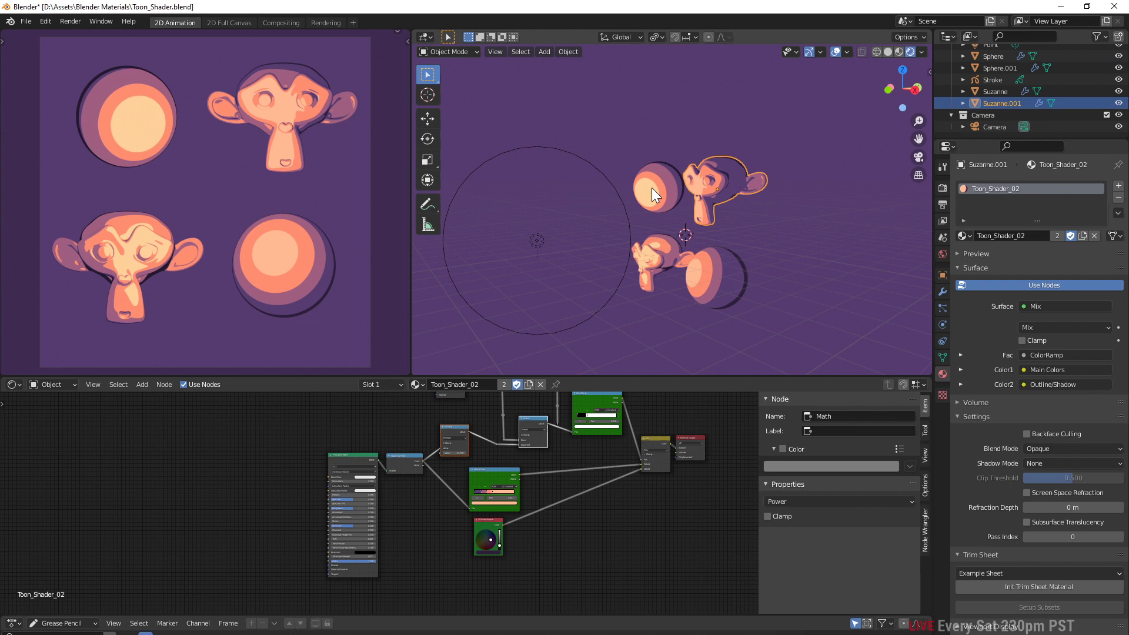
click(652, 188)
click(714, 185)
click(650, 194)
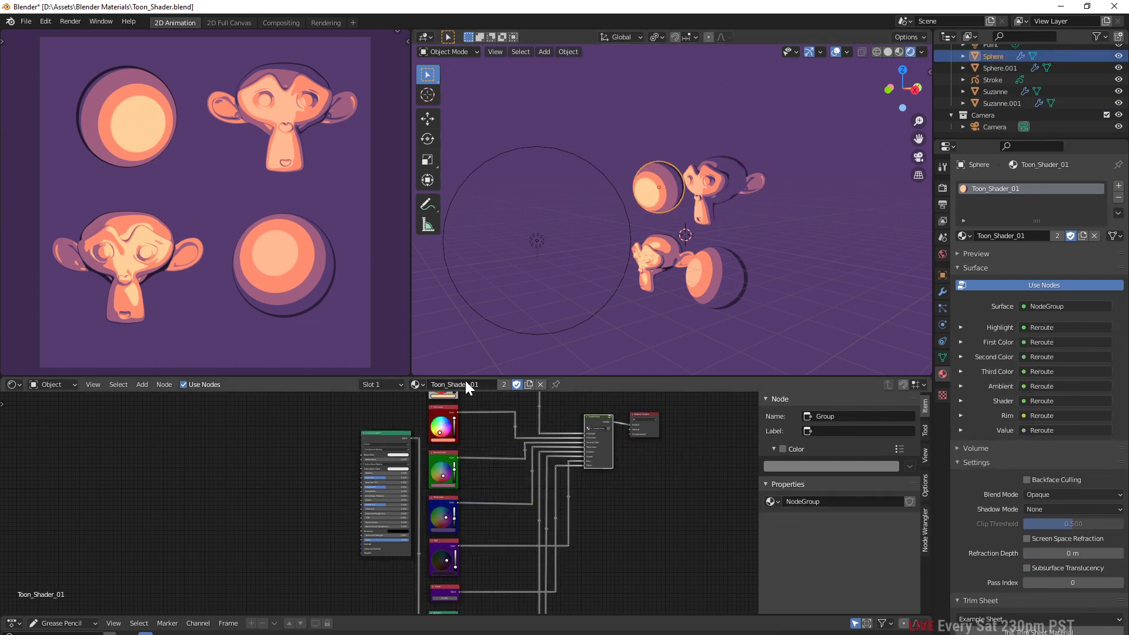
click(718, 183)
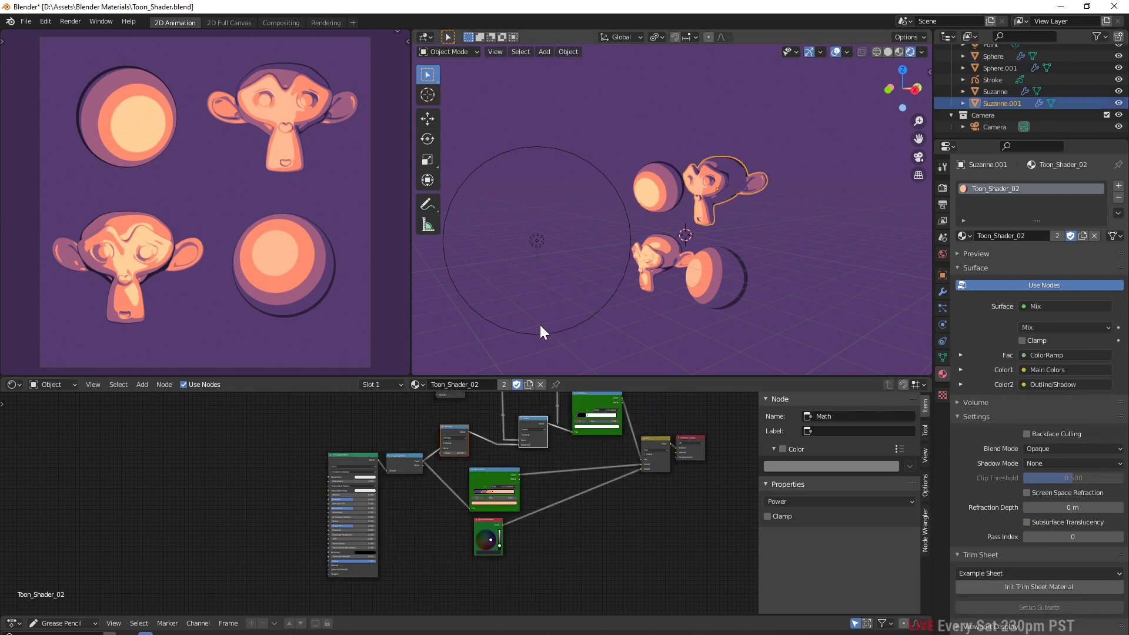
Compare the materials of the lower monkey head and lower sphere with the upper sphere's Toon_Shader_01
click(669, 242)
click(721, 277)
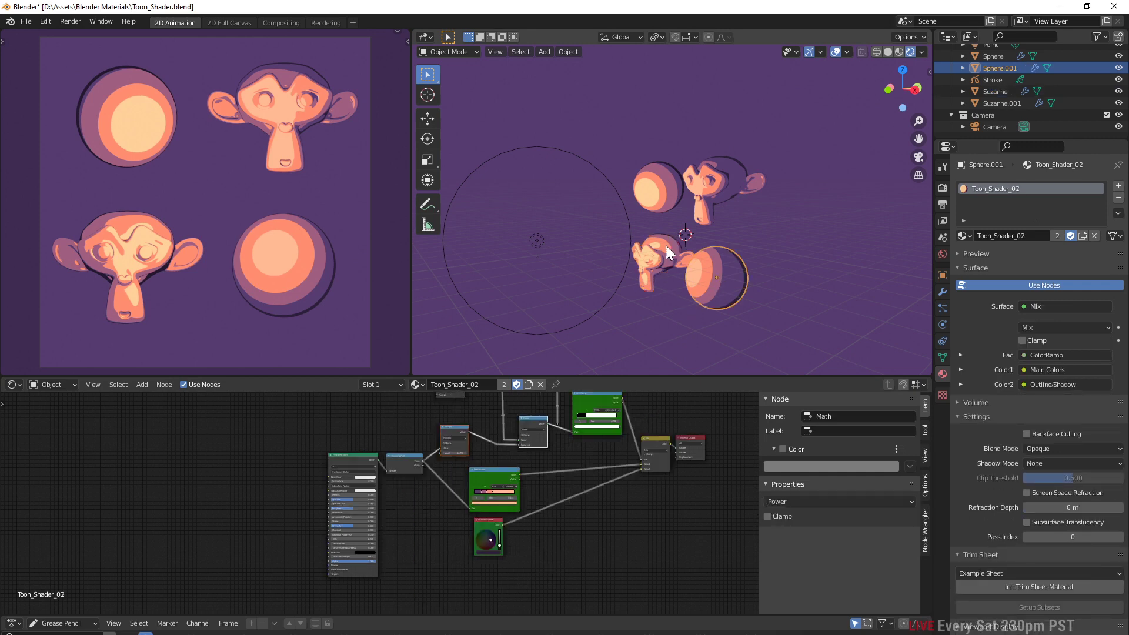
click(668, 199)
click(718, 259)
click(664, 204)
click(722, 262)
click(672, 193)
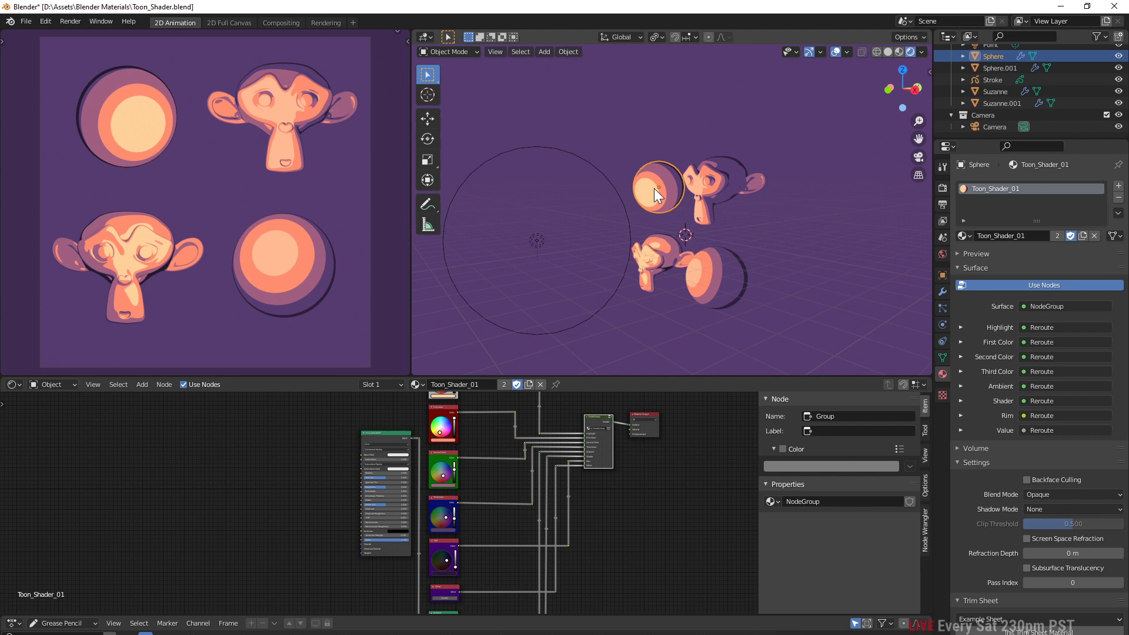
Examine Toon_Shader_01's color nodes along with its RIM, Value and Ambient nodes
scroll(424, 463, up, 4)
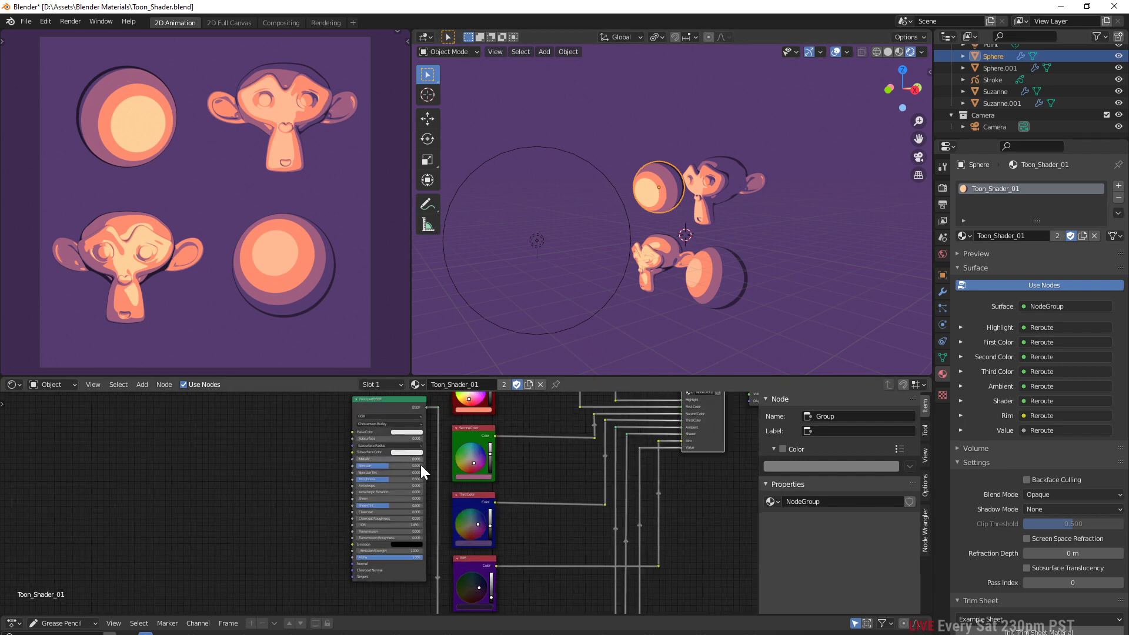
middle_drag(538, 475, 532, 417)
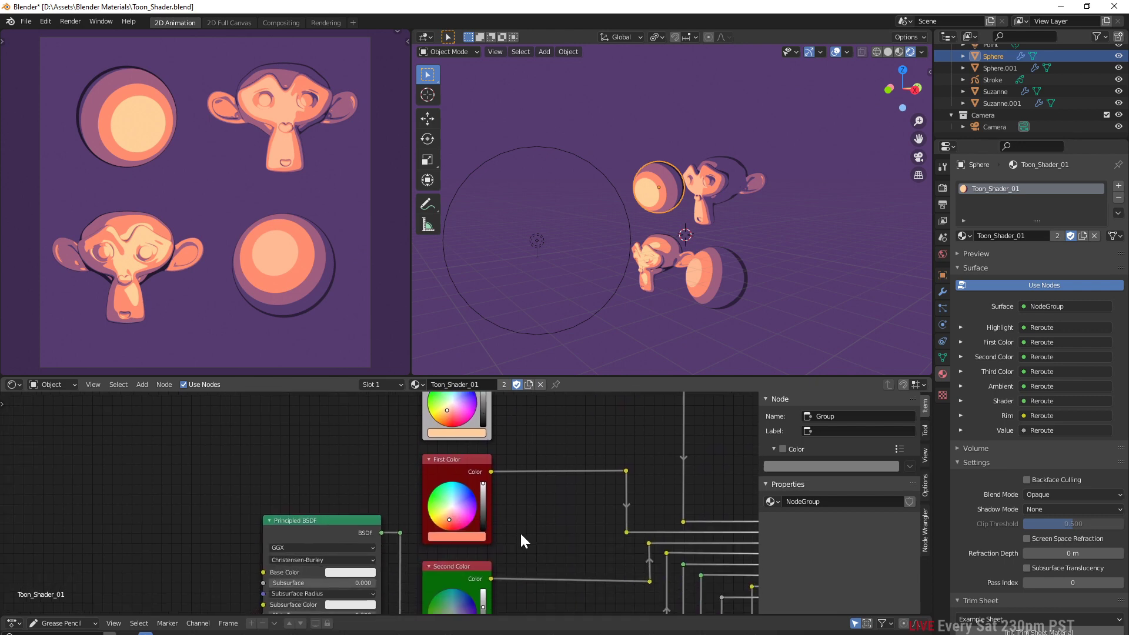
shift+scroll(520, 532, down, 10)
shift+scroll(531, 517, down, 7)
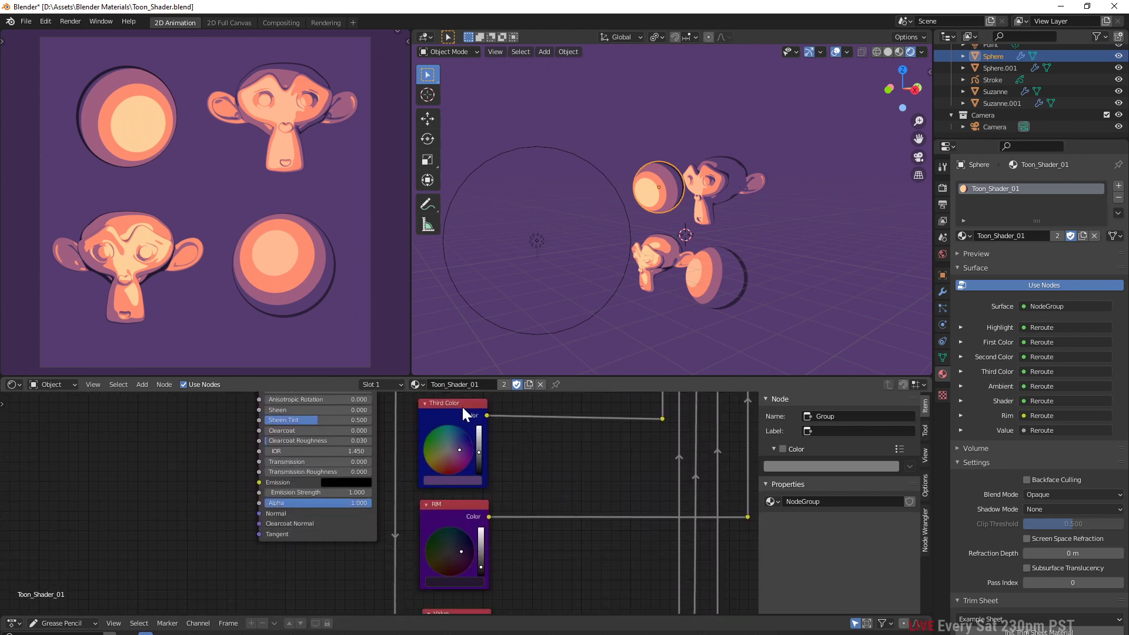
shift+scroll(481, 504, down, 4)
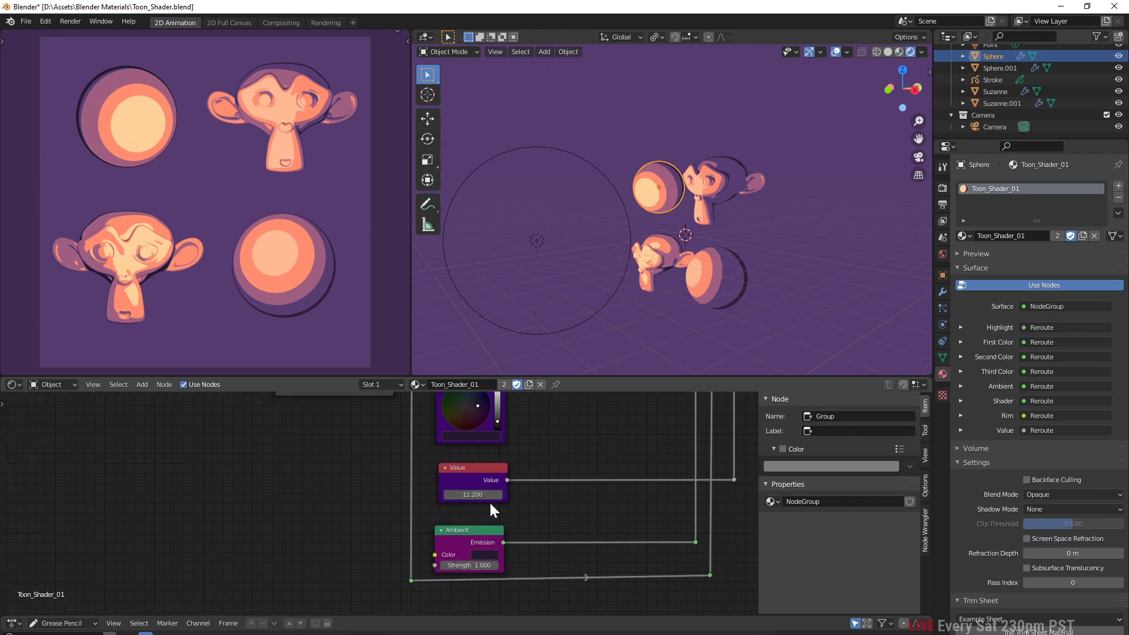
middle_drag(507, 410, 536, 580)
scroll(500, 482, down, 8)
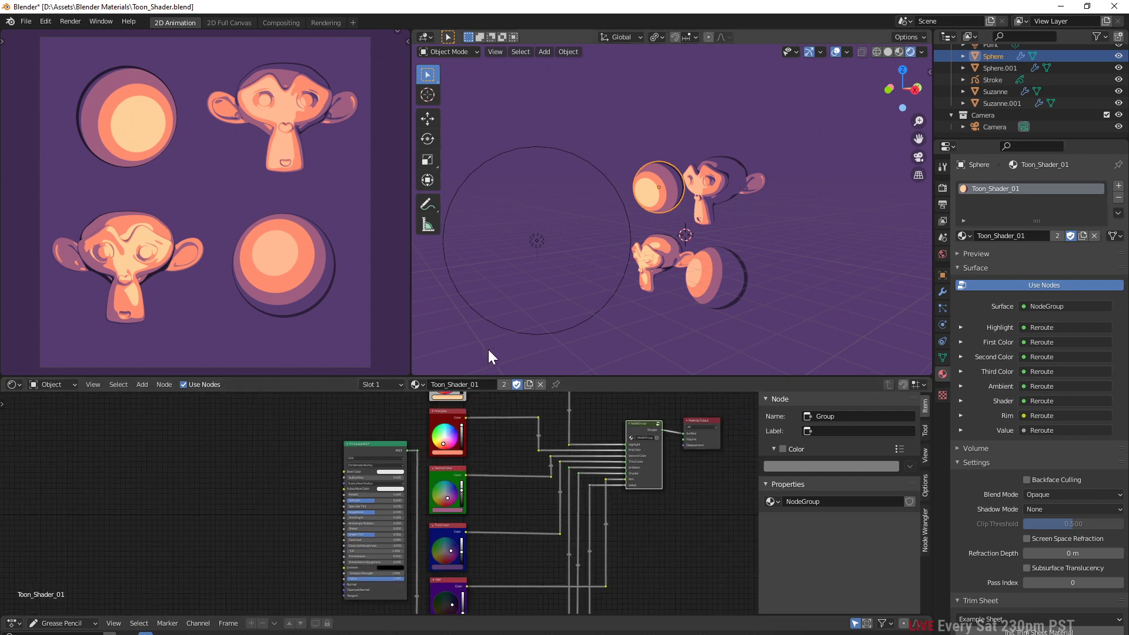
Try moving the point light to preview how the toon shading reacts on the objects
click(536, 240)
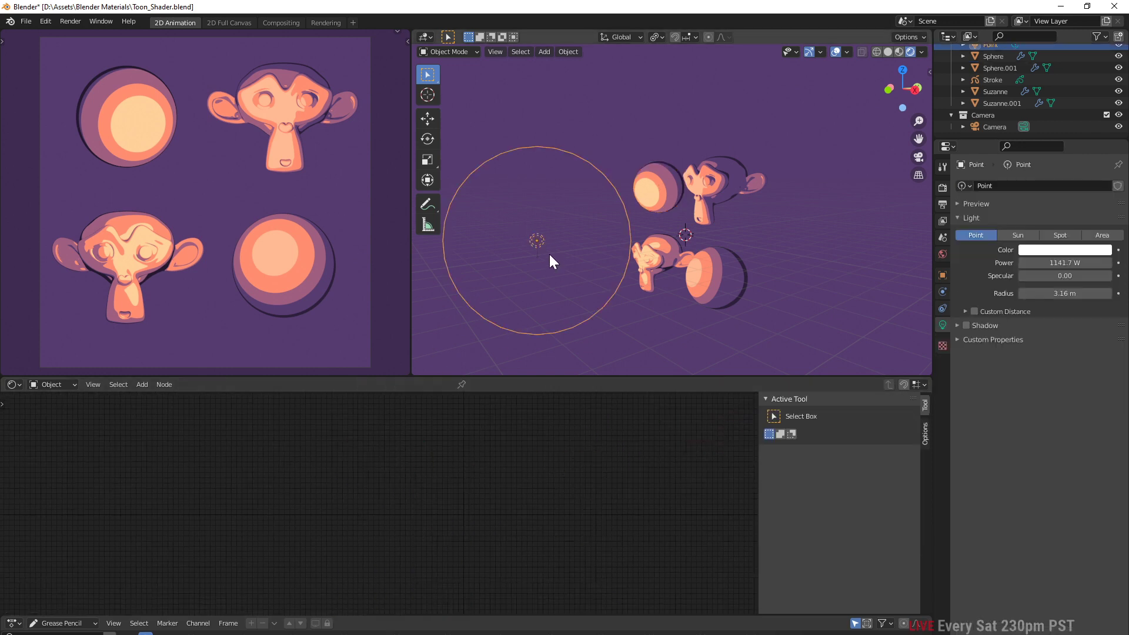
key(g)
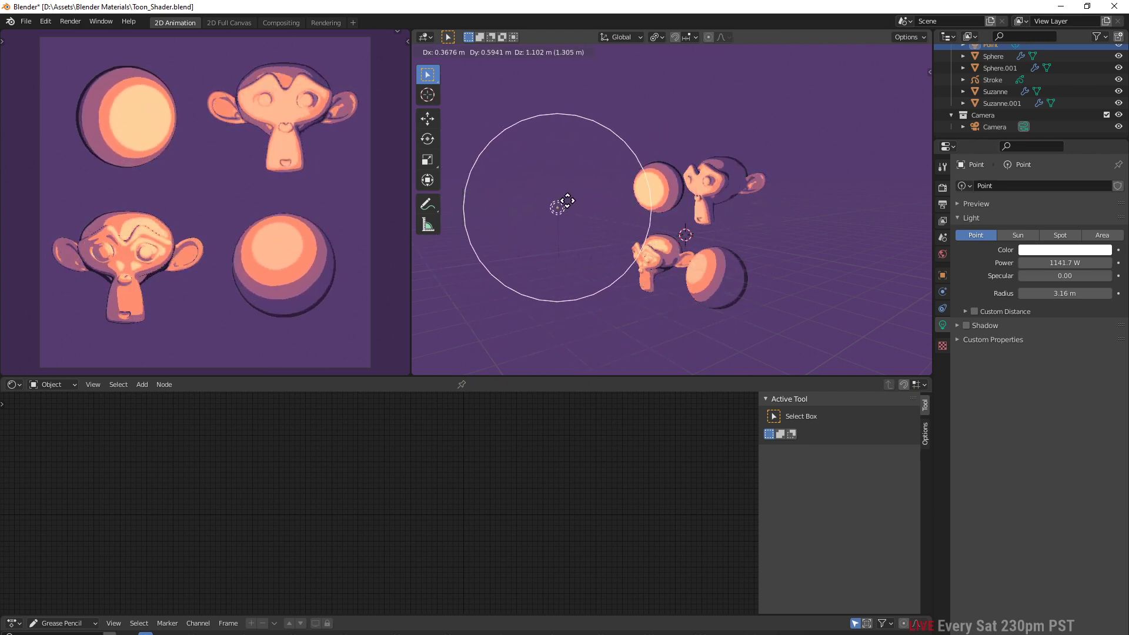
right_click(655, 183)
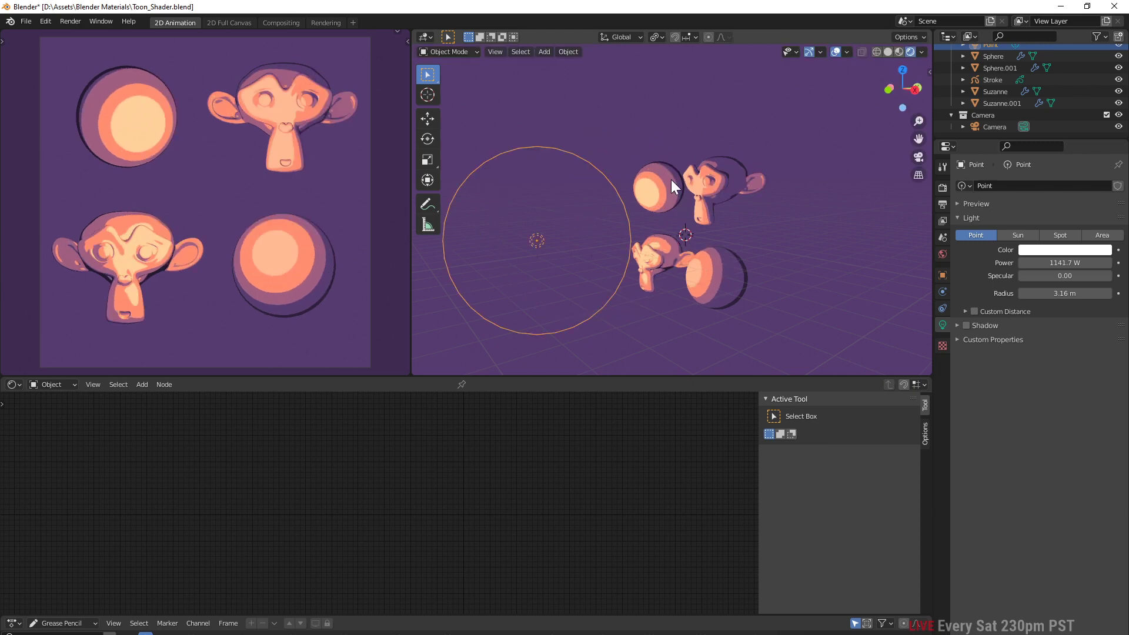
Select the upper sphere and enter the NodeGroup of its Toon_Shader_01 material
click(672, 178)
middle_drag(588, 478, 513, 485)
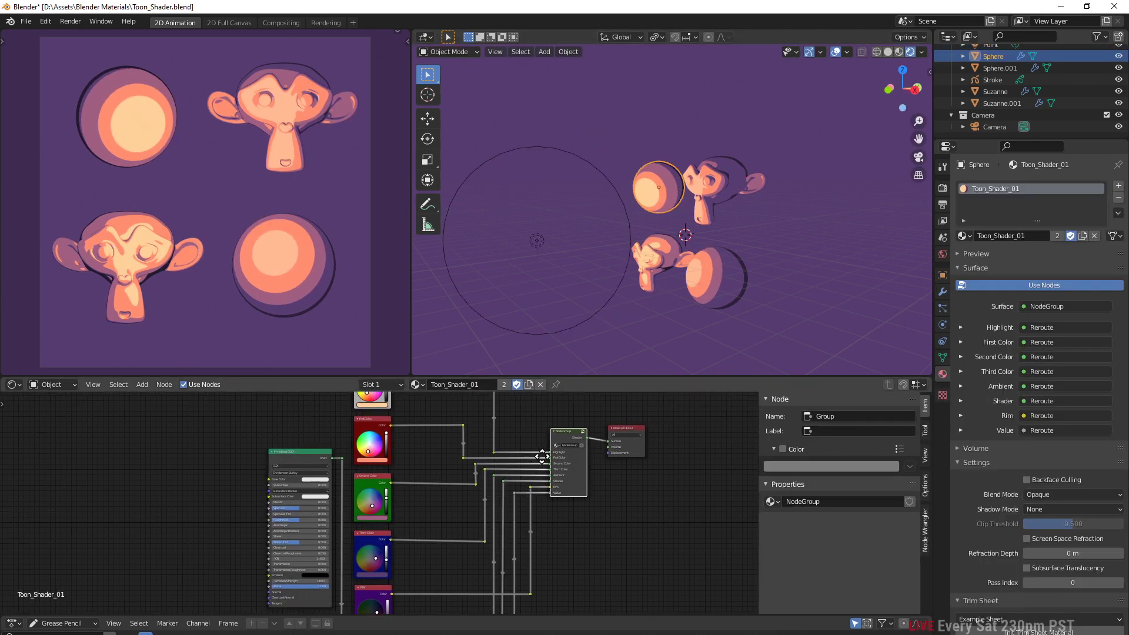
scroll(541, 473, up, 3)
middle_drag(570, 462, 431, 477)
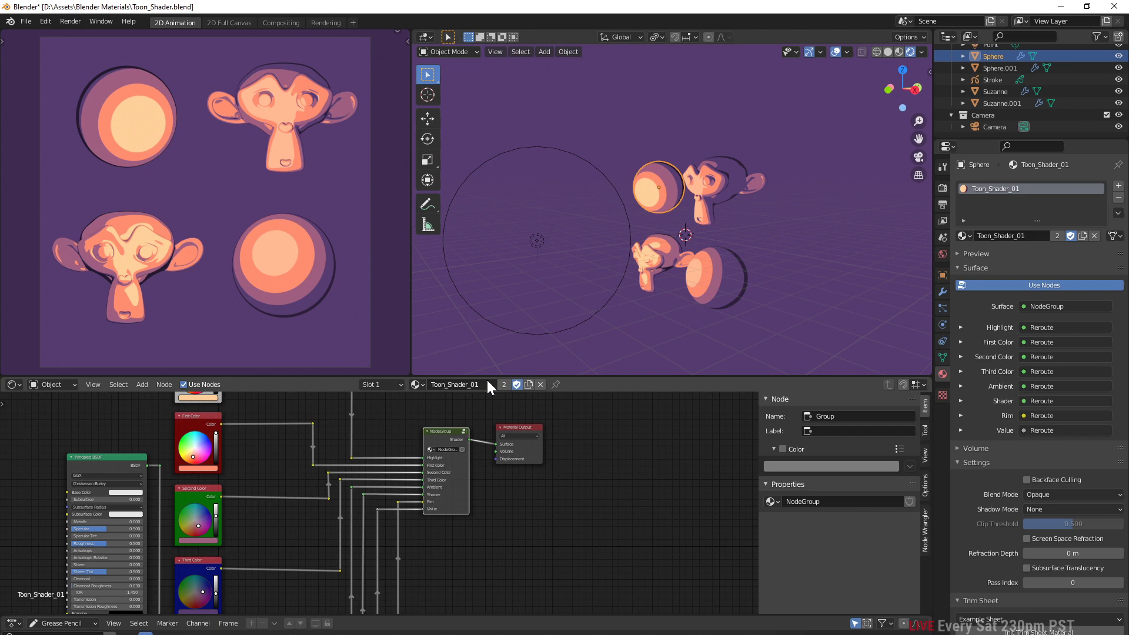
scroll(462, 415, up, 1)
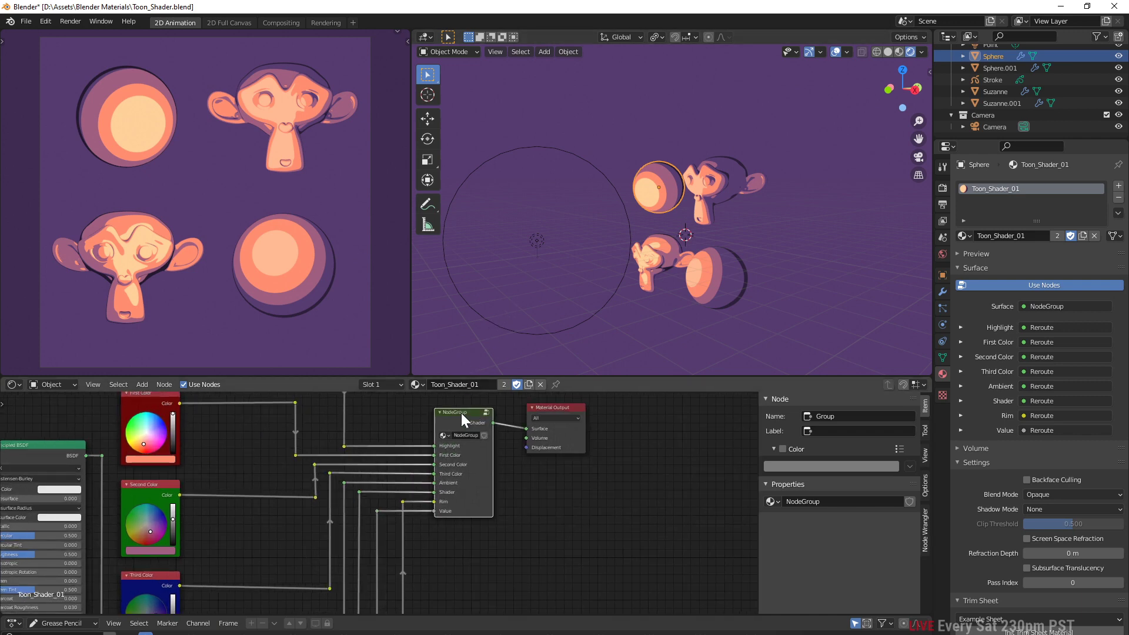
key(Tab)
scroll(461, 413, down, 4)
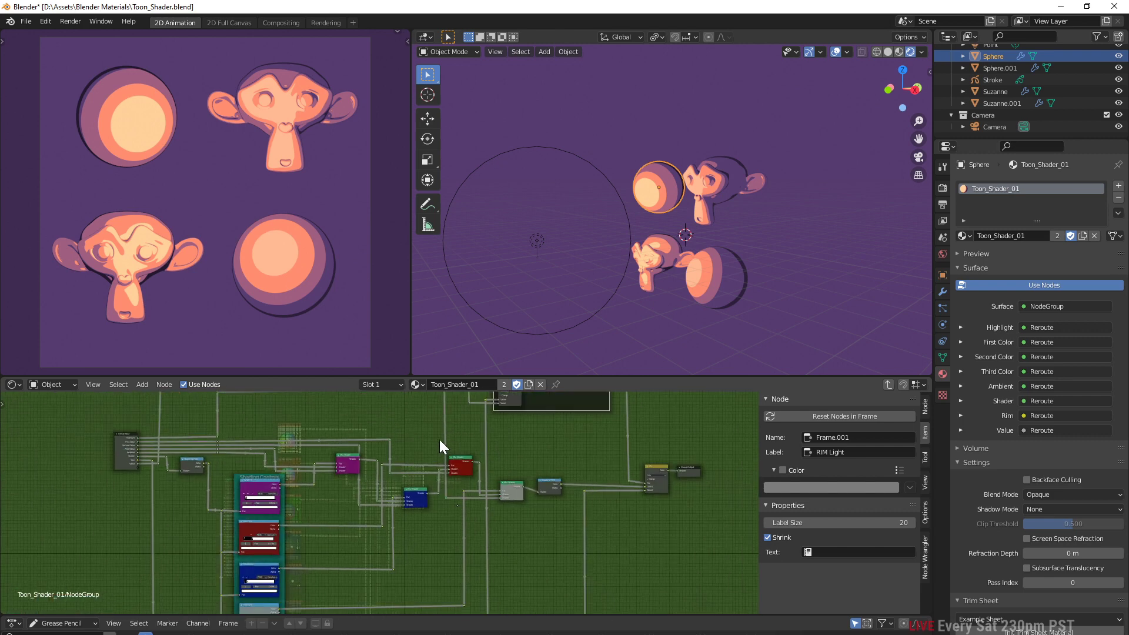
Examine the Shading Controls and RIM Light frames inside the node group
scroll(485, 415, down, 1)
middle_drag(417, 481, 508, 459)
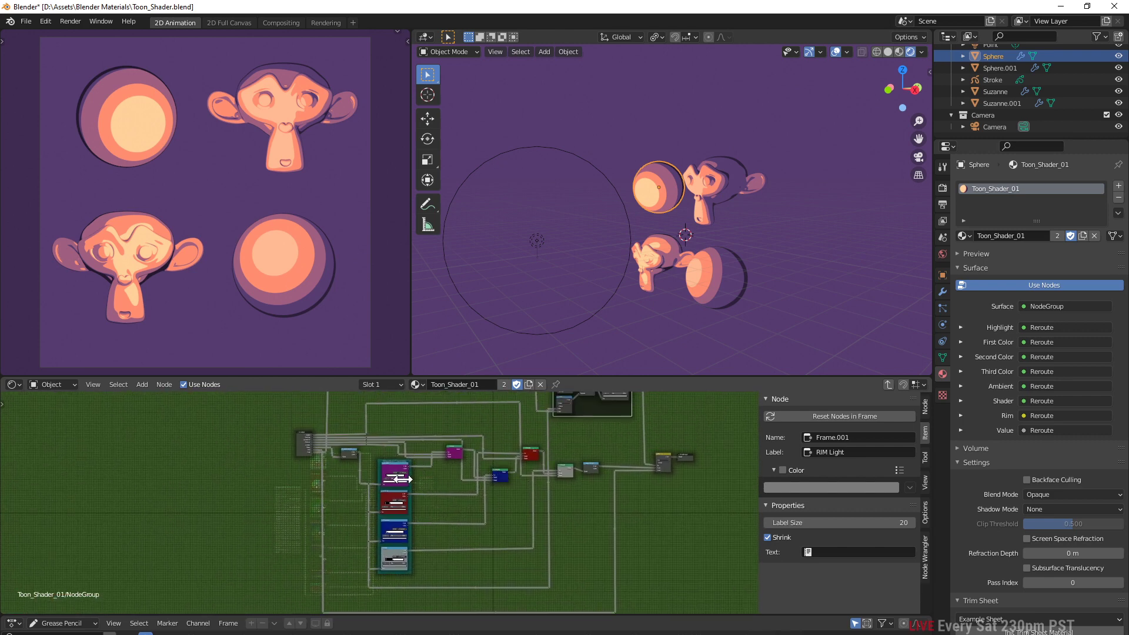
scroll(284, 440, up, 1)
scroll(299, 447, up, 2)
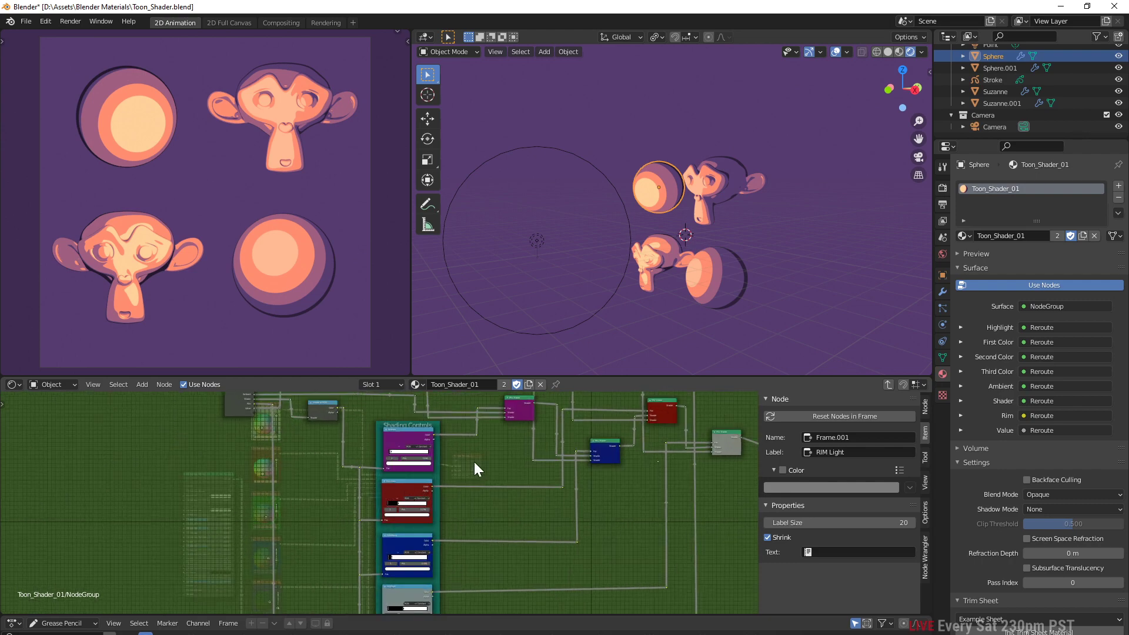
middle_drag(628, 490, 536, 569)
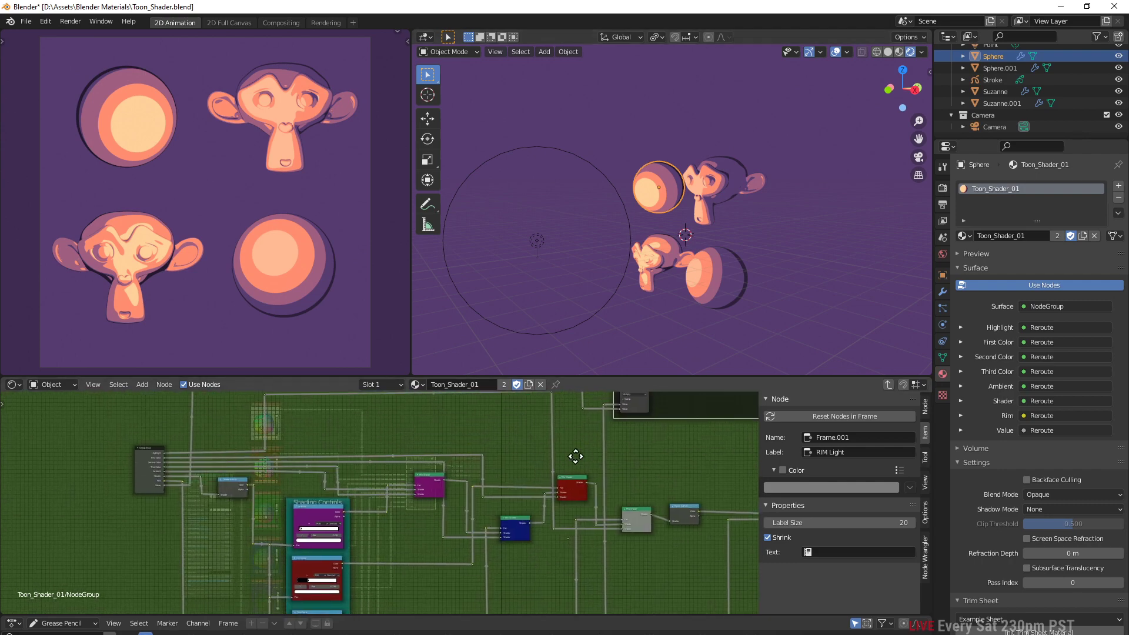
middle_drag(575, 456, 448, 536)
middle_drag(537, 496, 492, 488)
scroll(492, 488, up, 7)
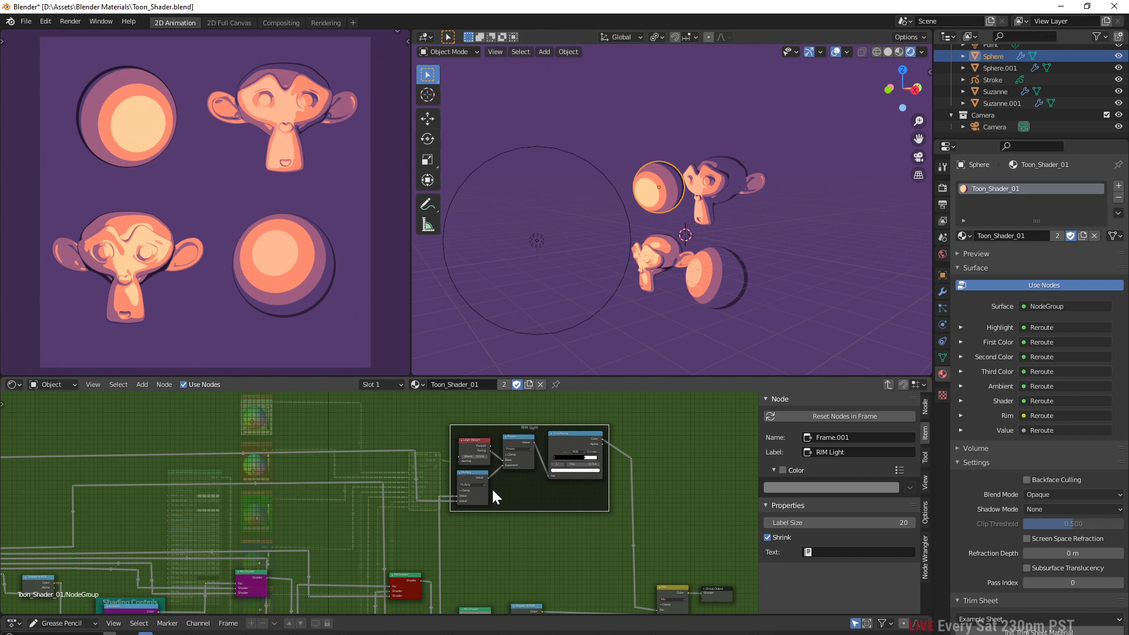
middle_drag(570, 477, 441, 473)
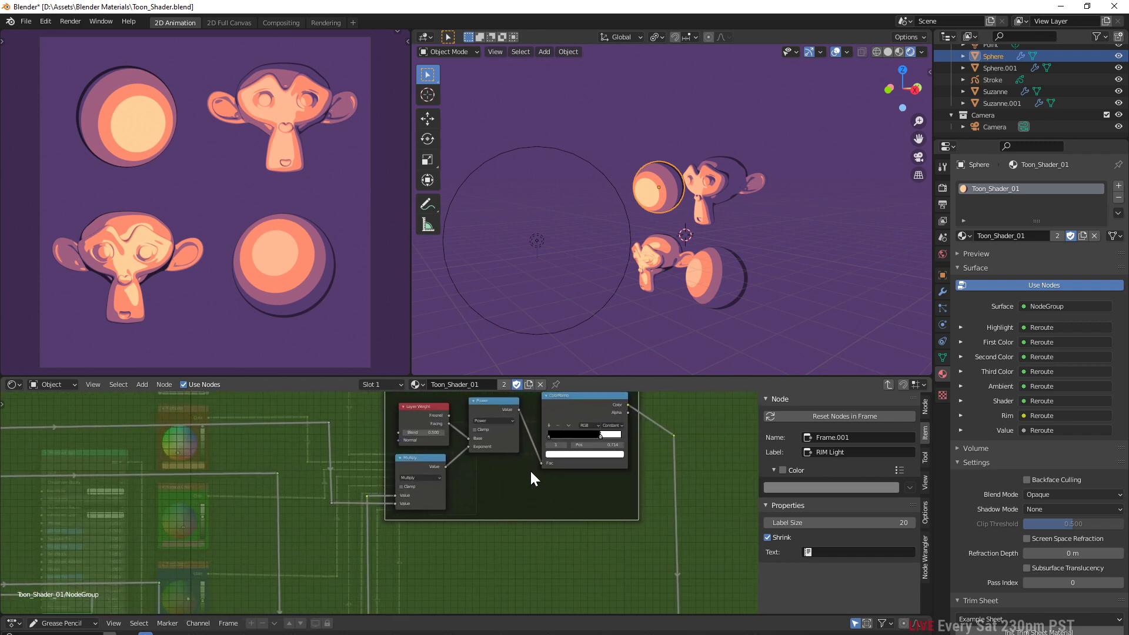
Leave the NodeGroup and locate Toon_Shader_01's RIM and Value nodes, with the upper sphere framed closely in the camera view
key(Tab)
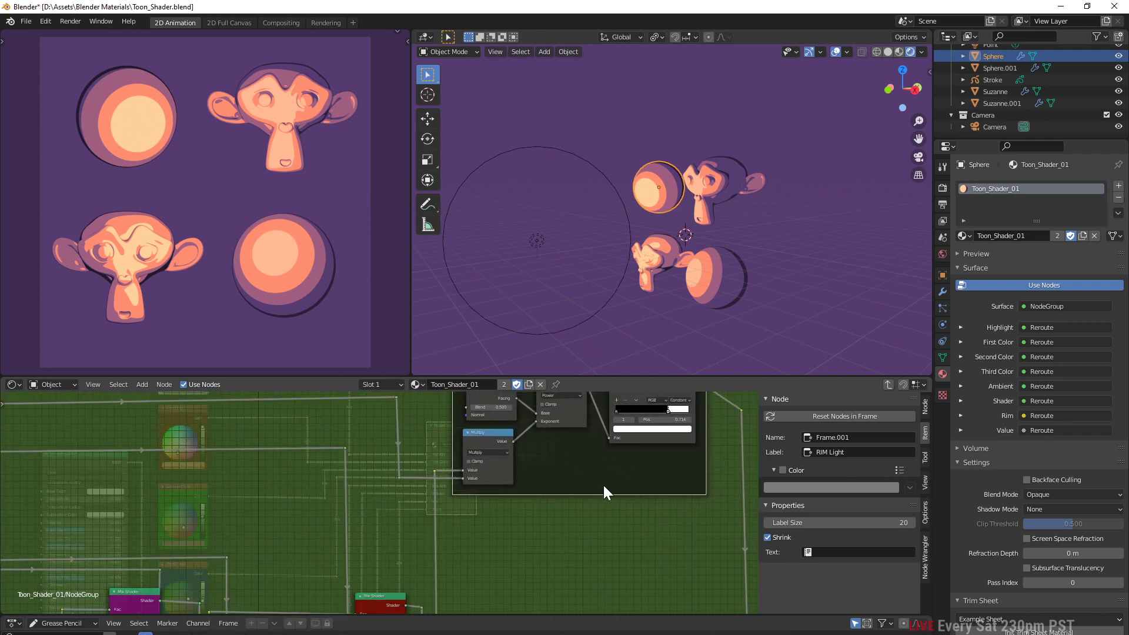
middle_drag(485, 458, 528, 481)
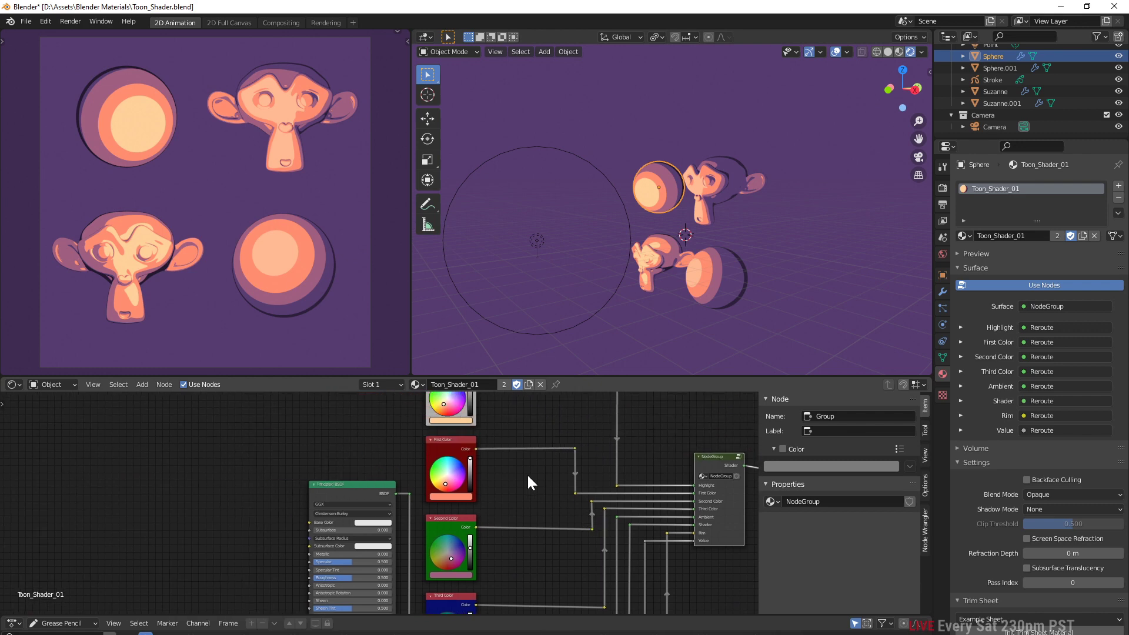
middle_drag(512, 541, 536, 440)
scroll(485, 537, up, 3)
middle_drag(465, 554, 473, 486)
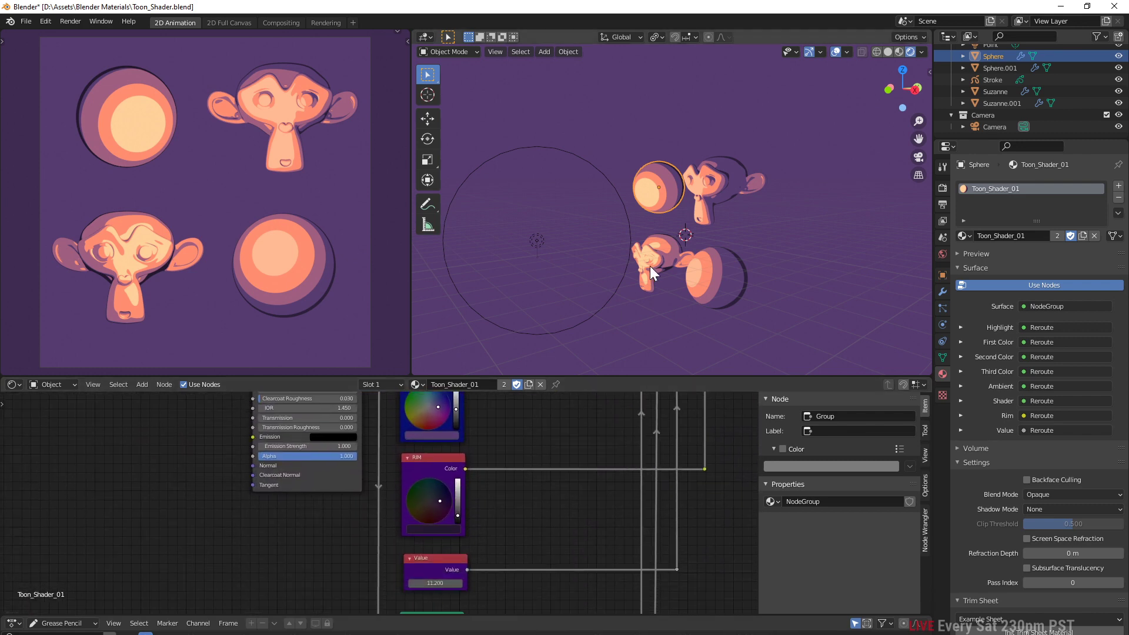
scroll(158, 141, up, 3)
shift+middle_drag(86, 75, 233, 160)
scroll(233, 161, up, 1)
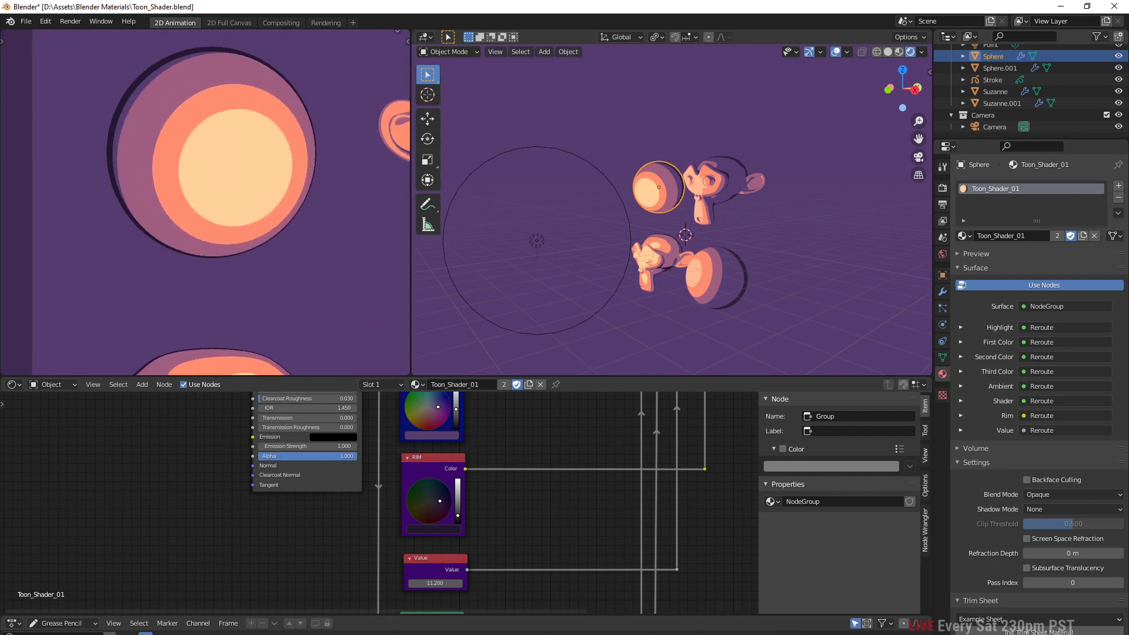
Try brightening the RIM node's color to a light purple, then undo the change
click(432, 532)
click(434, 531)
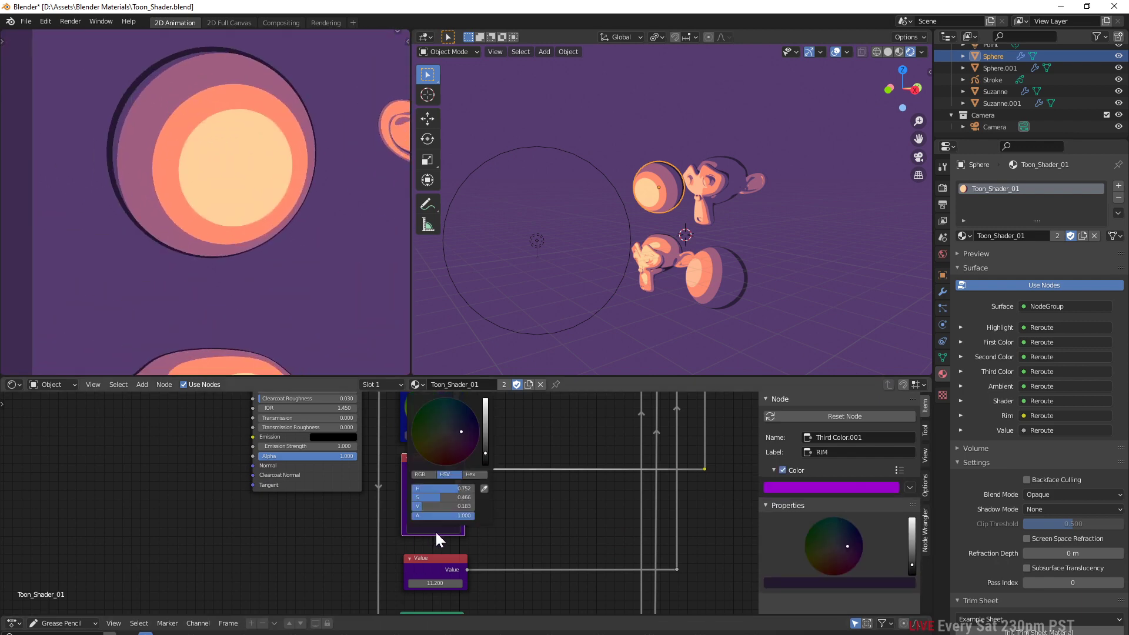
drag(486, 419, 485, 399)
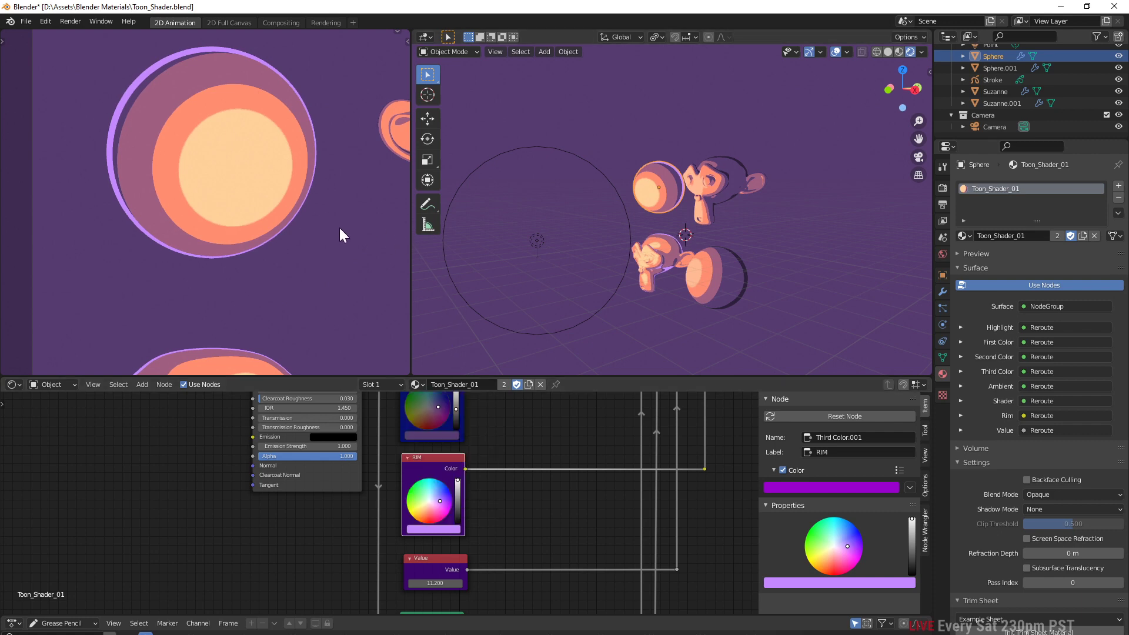
key(ctrl+z)
Lower the Value node to 0.900 to preview the rim on the lower monkey head
middle_drag(481, 506, 488, 461)
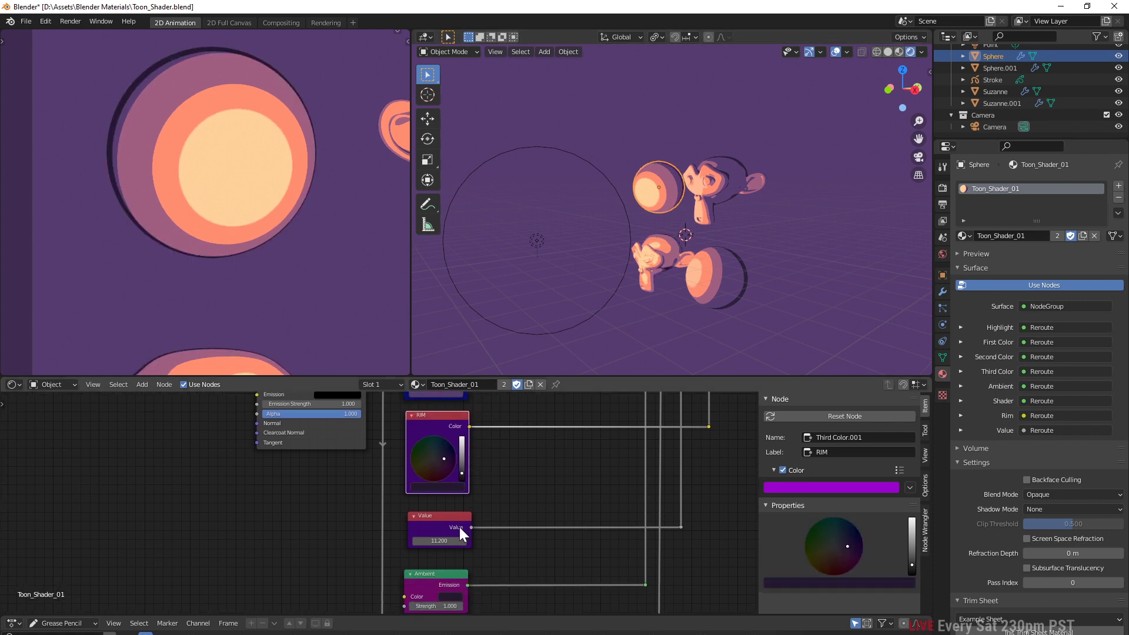
mouse_move(453, 540)
mouse_down()
mouse_move(405, 540)
mouse_move(449, 540)
mouse_up()
shift+middle_drag(342, 278, 338, 89)
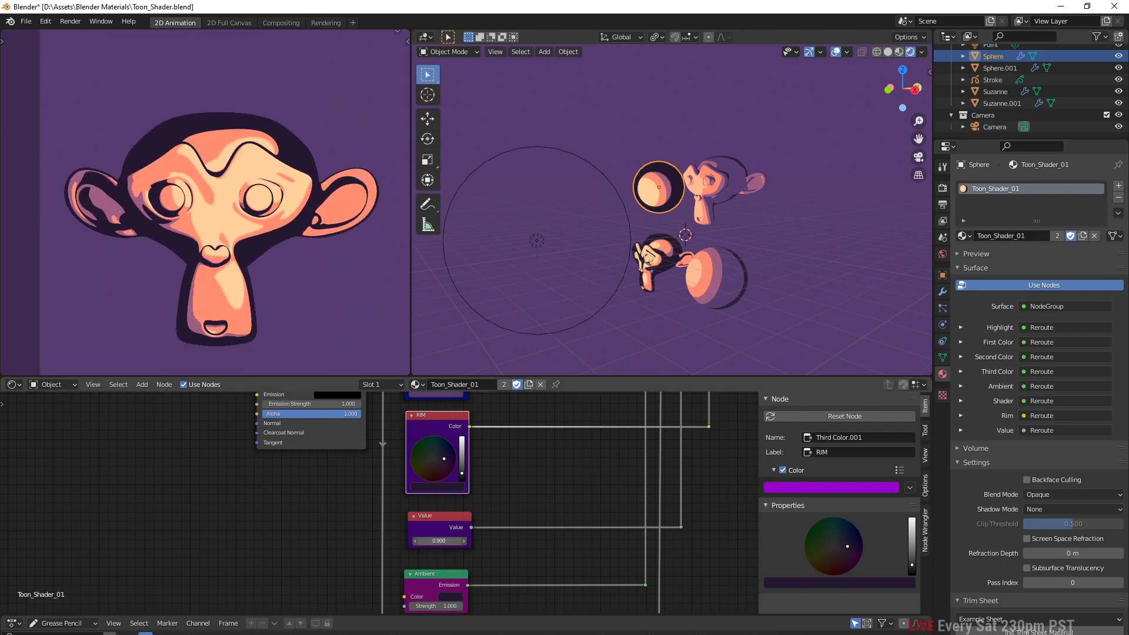
Raise the Value node to 192.800 to preview the opposite extreme of the rim setting
drag(439, 541, 582, 540)
drag(439, 541, 442, 540)
scroll(300, 168, down, 1)
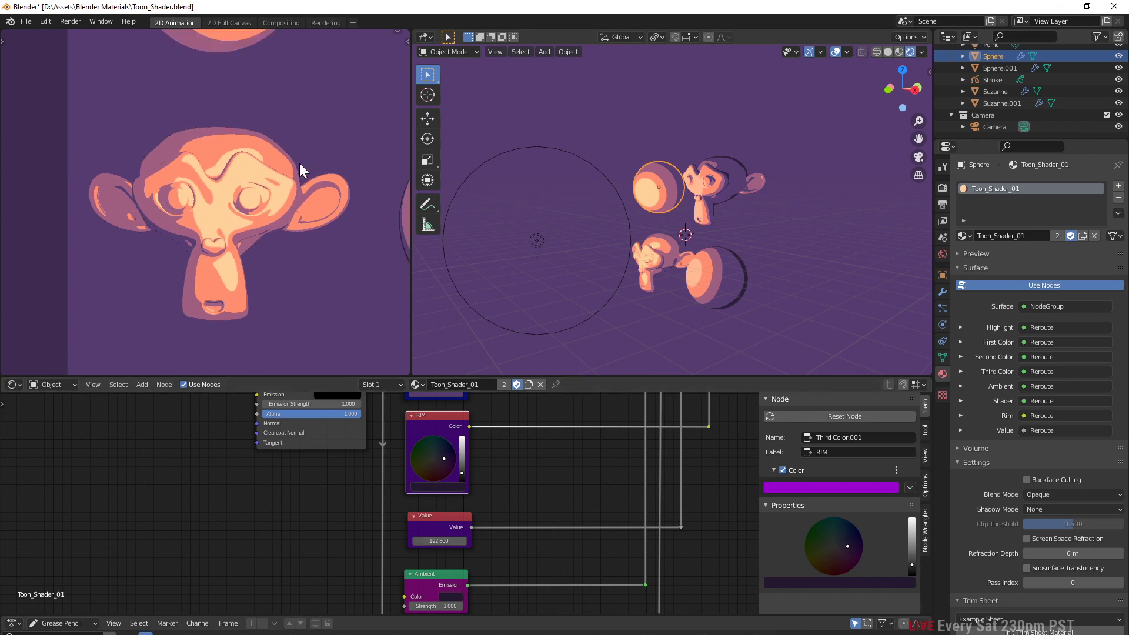
Set the Value node to 8.700 while checking the rim on the upper sphere
shift+middle_drag(221, 144, 206, 325)
scroll(156, 157, up, 4)
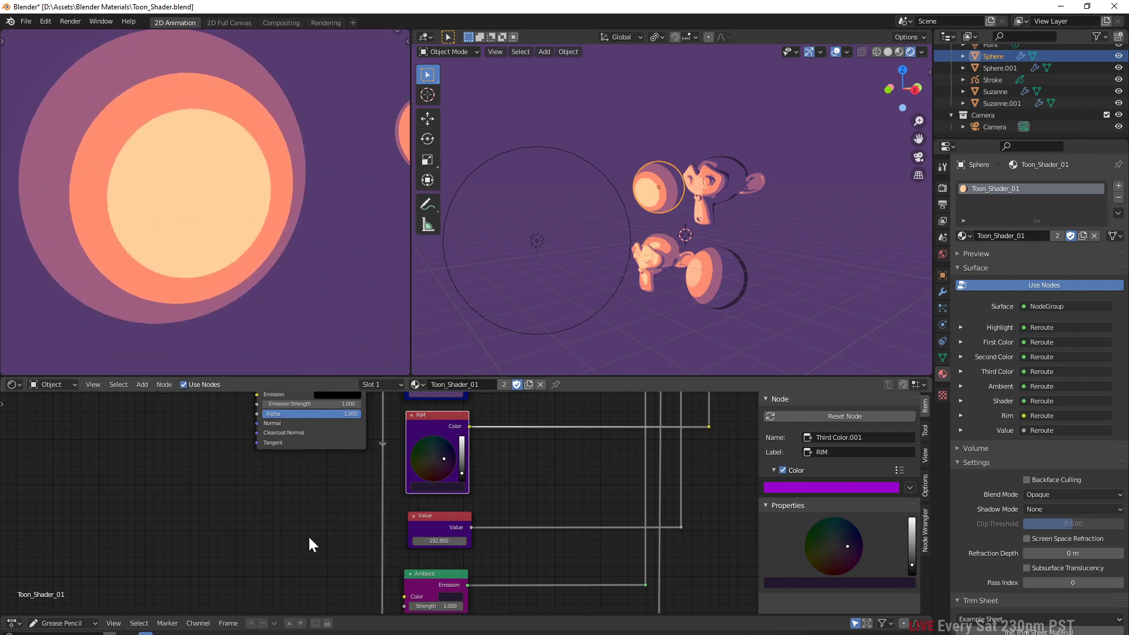
drag(442, 540, 447, 540)
mouse_move(442, 540)
mouse_down()
mouse_move(425, 541)
mouse_move(446, 528)
mouse_up()
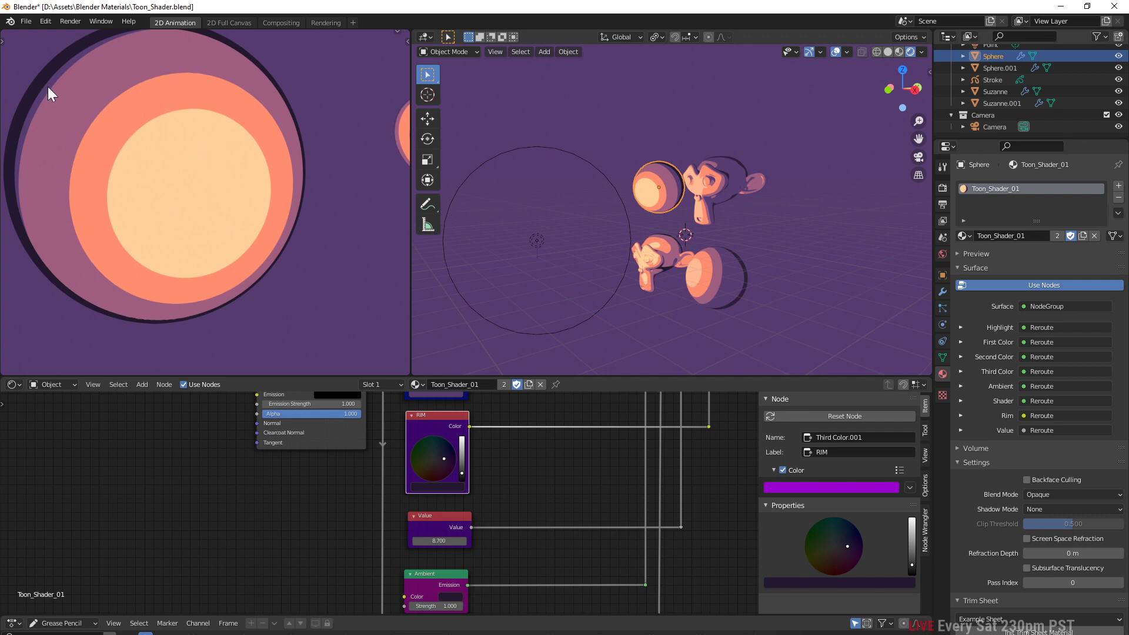
Select the NodeGroup node and look over the color nodes that feed into it
scroll(534, 527, down, 6)
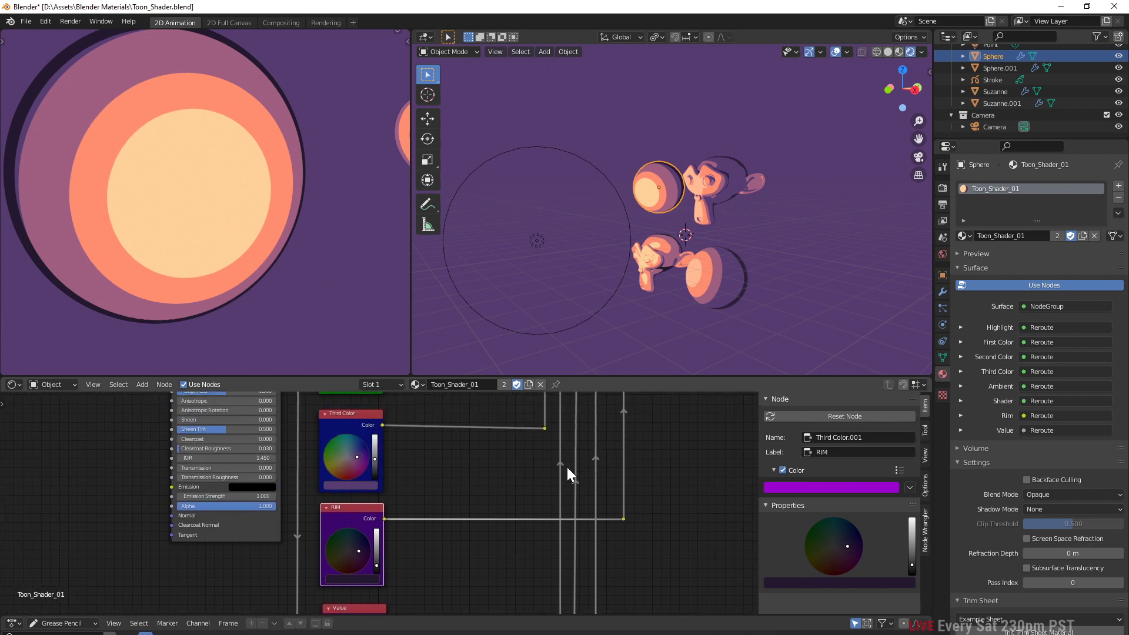
middle_drag(541, 448, 528, 521)
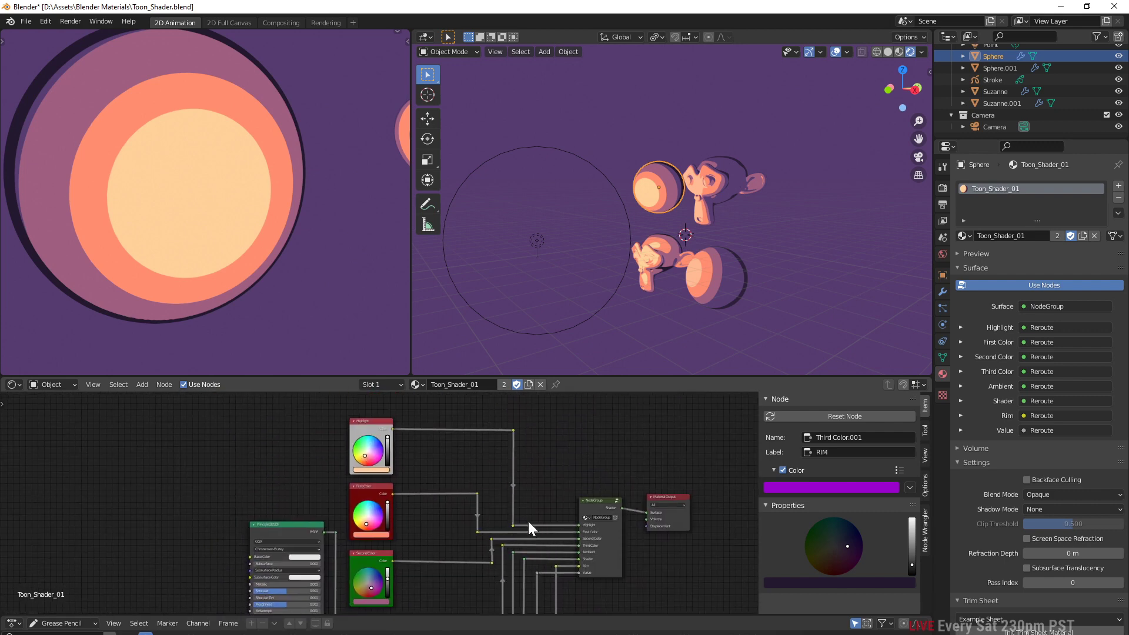
click(596, 501)
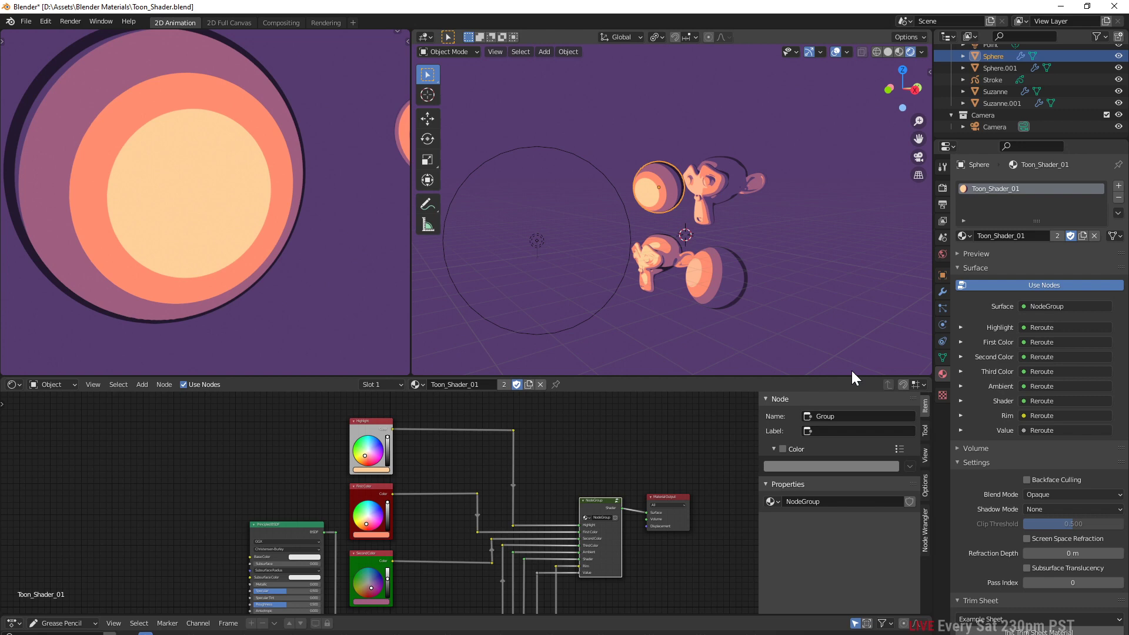
mouse_move(476, 483)
middle_down()
mouse_move(569, 444)
mouse_move(548, 387)
middle_up()
mouse_move(525, 544)
middle_down()
mouse_move(534, 444)
mouse_move(559, 485)
middle_up()
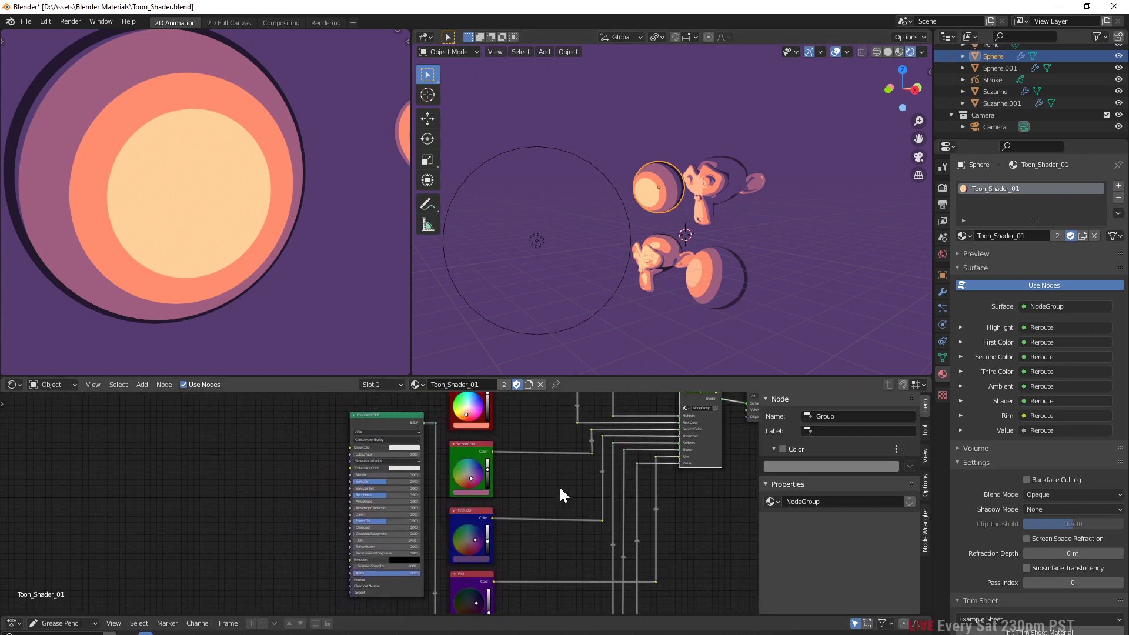
Select the upper monkey head and move the Main Colors node of its Toon_Shader_02 material slightly upward
click(706, 175)
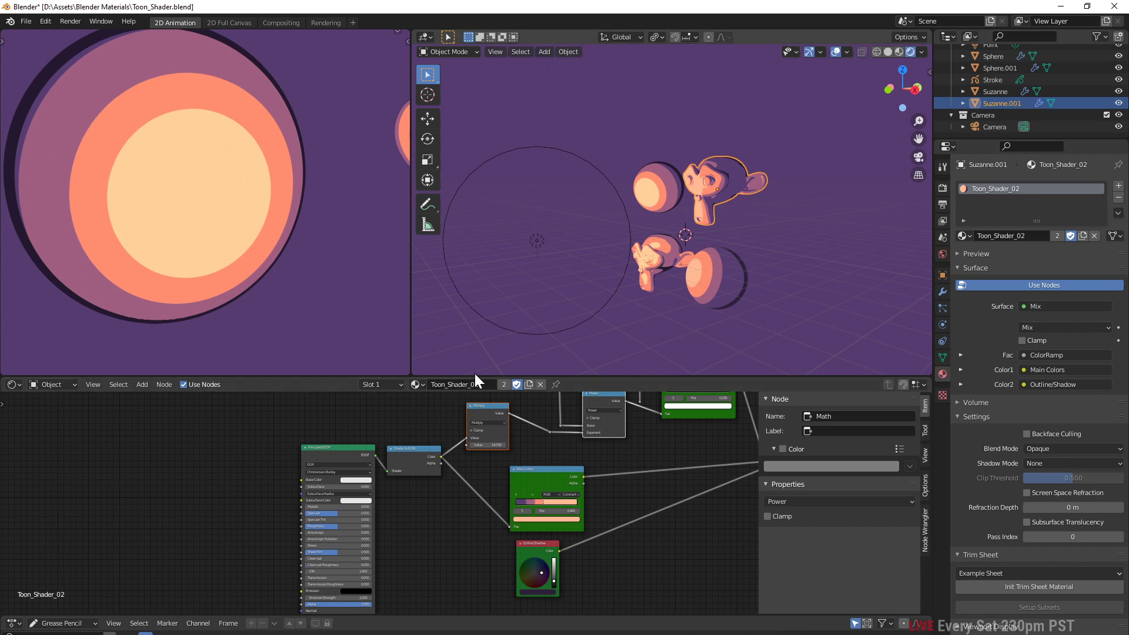
scroll(442, 514, up, 3)
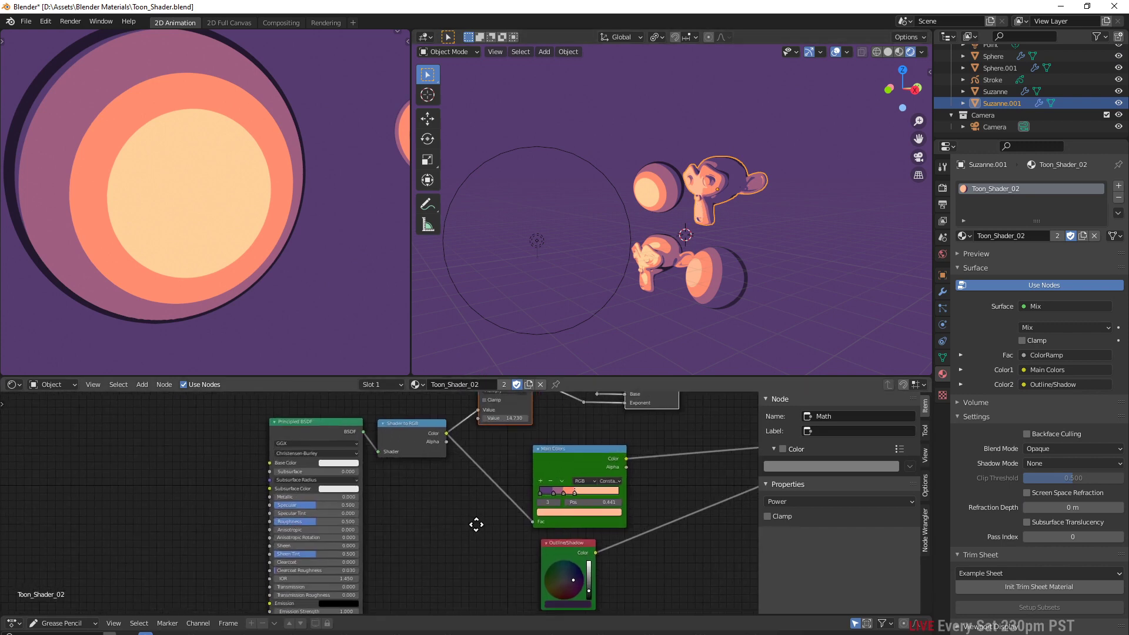
middle_drag(474, 524, 398, 474)
scroll(411, 520, up, 5)
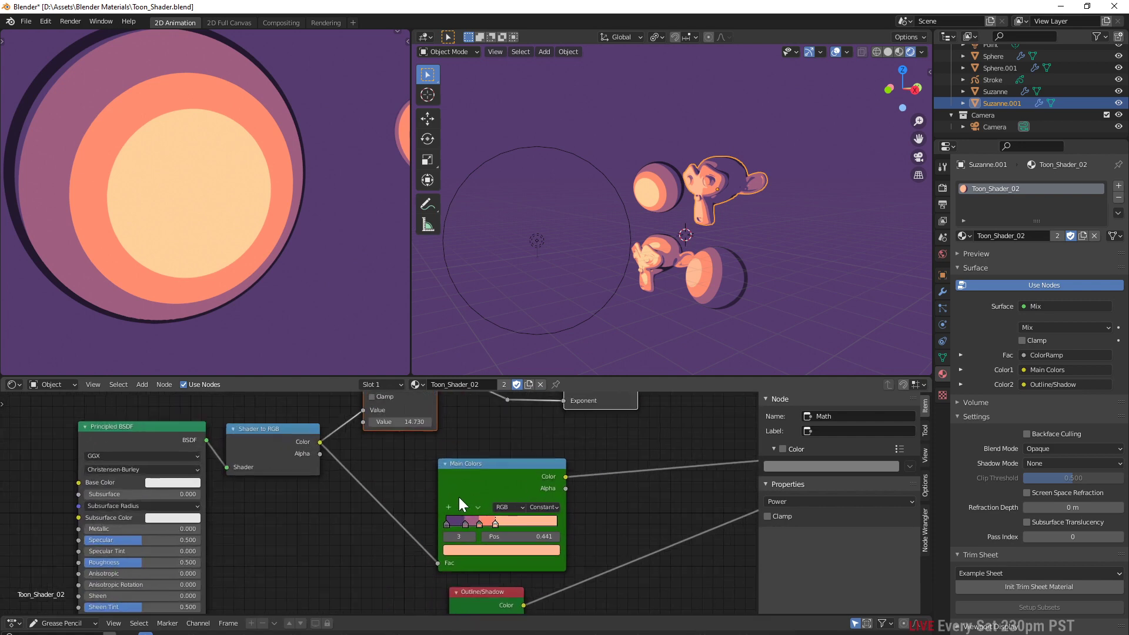
scroll(538, 488, up, 1)
middle_drag(483, 458, 460, 453)
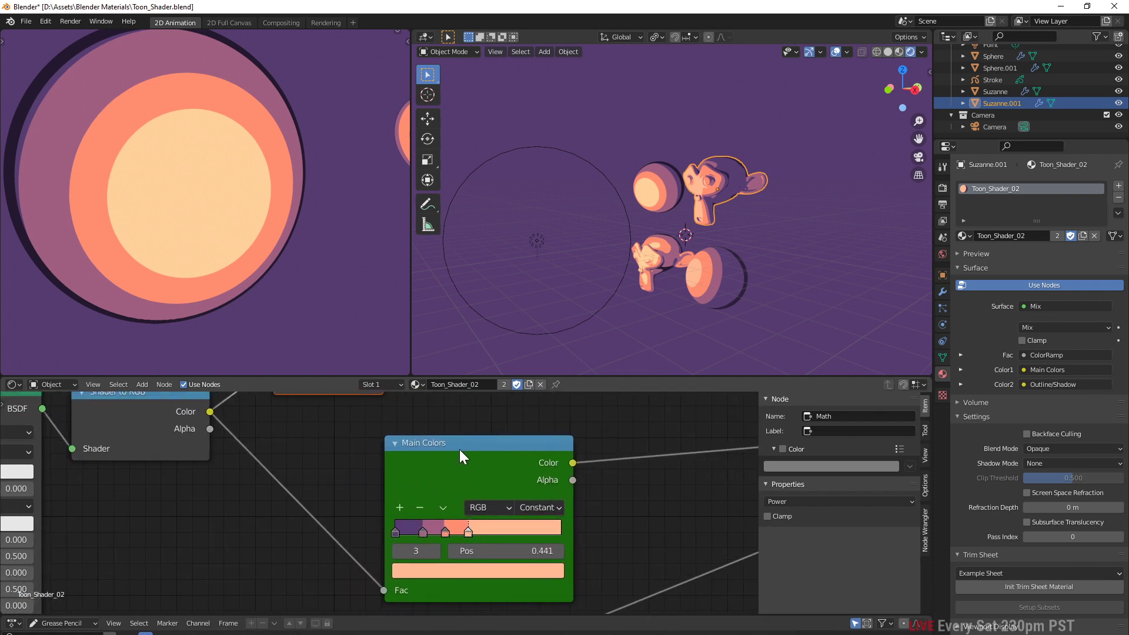
drag(460, 450, 467, 432)
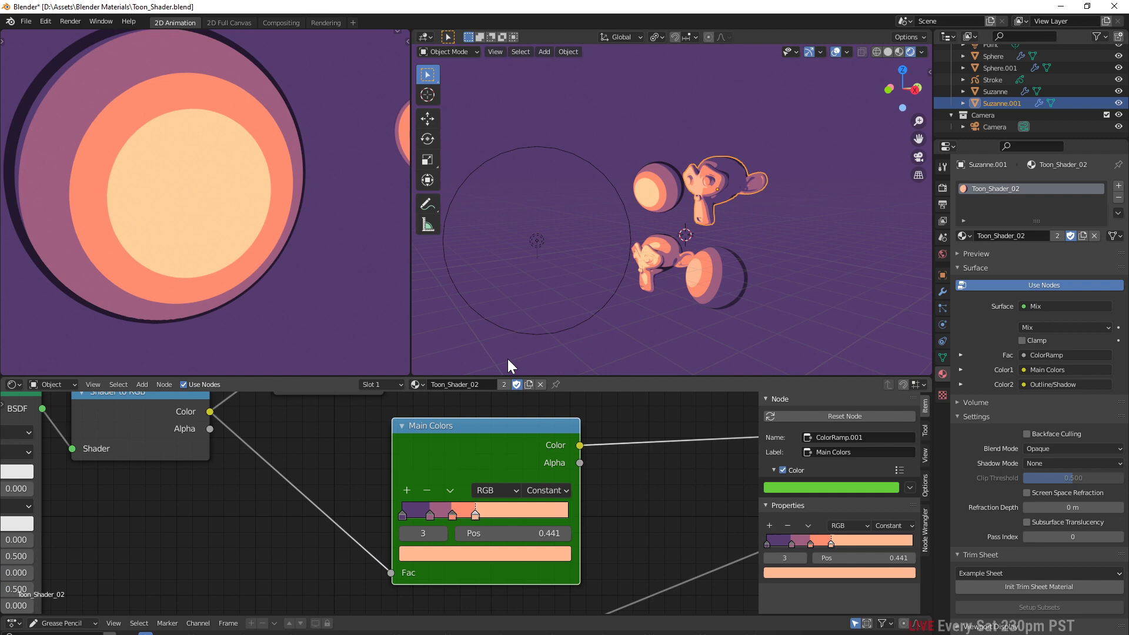
Shift the orange stop of the Main Colors ramp toward the dark end to widen the orange band on the lower sphere
shift+middle_drag(294, 196, 375, 233)
mouse_move(338, 277)
shift+middle_down()
mouse_move(267, 298)
mouse_move(302, 165)
mouse_move(277, 175)
shift+middle_up()
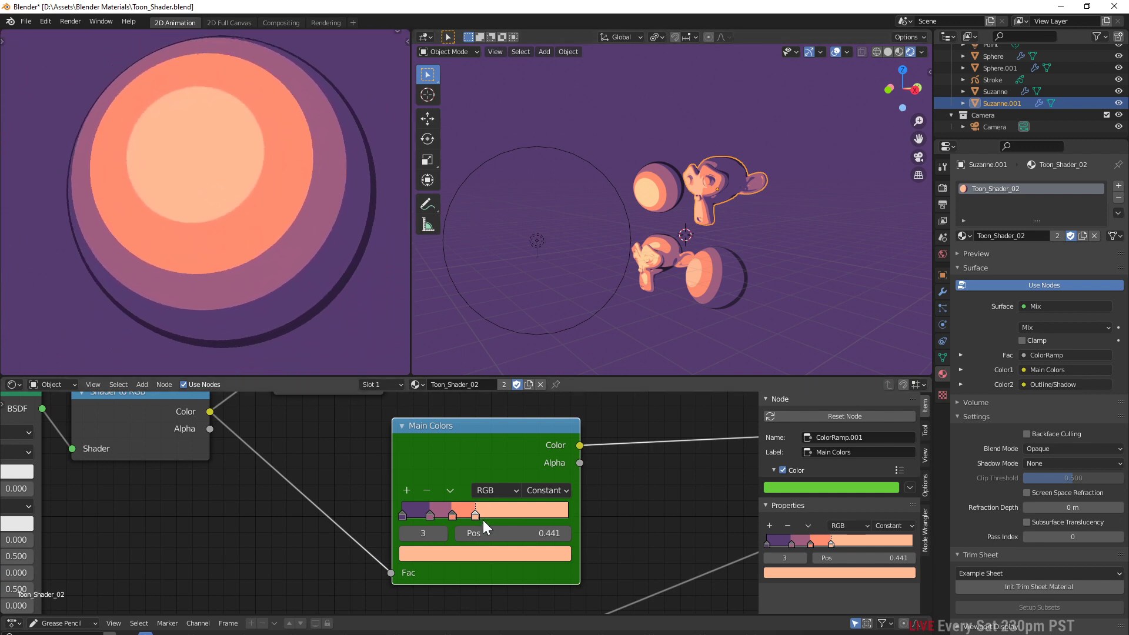
mouse_move(475, 513)
mouse_down()
mouse_move(486, 513)
mouse_move(394, 509)
mouse_move(412, 509)
mouse_move(403, 509)
mouse_up()
click(429, 513)
Review the Outline/Shadow color node and set the white stop of the black-and-white ColorRamp to position 0.273
scroll(420, 549, down, 2)
middle_drag(513, 589, 545, 428)
scroll(491, 514, up, 1)
middle_drag(546, 520, 482, 532)
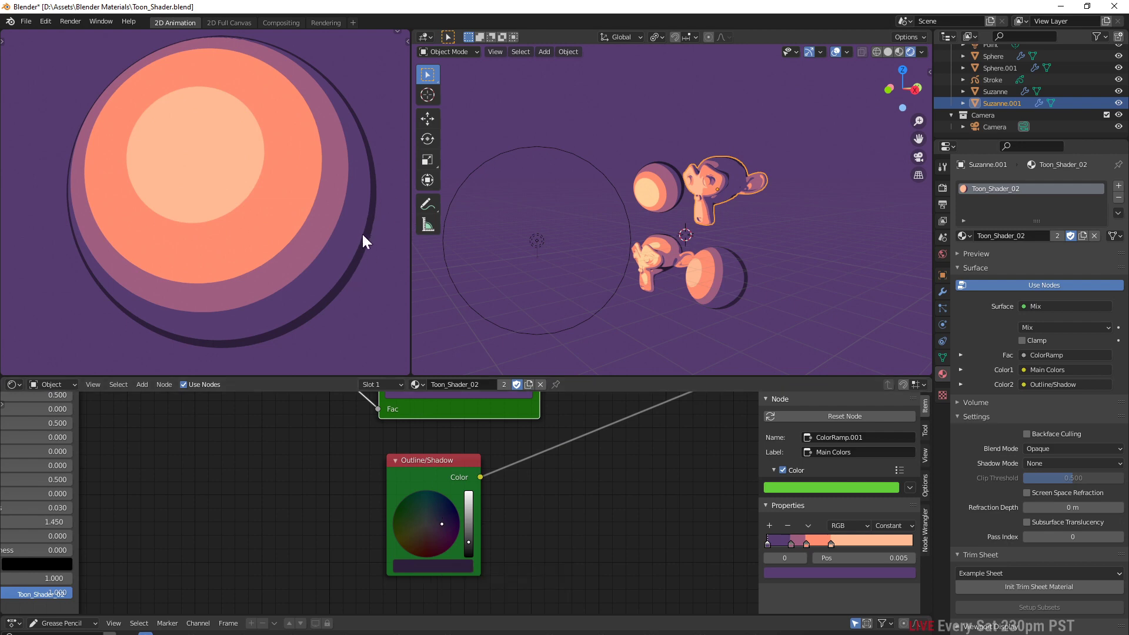
middle_drag(651, 438, 463, 451)
middle_drag(480, 396, 406, 524)
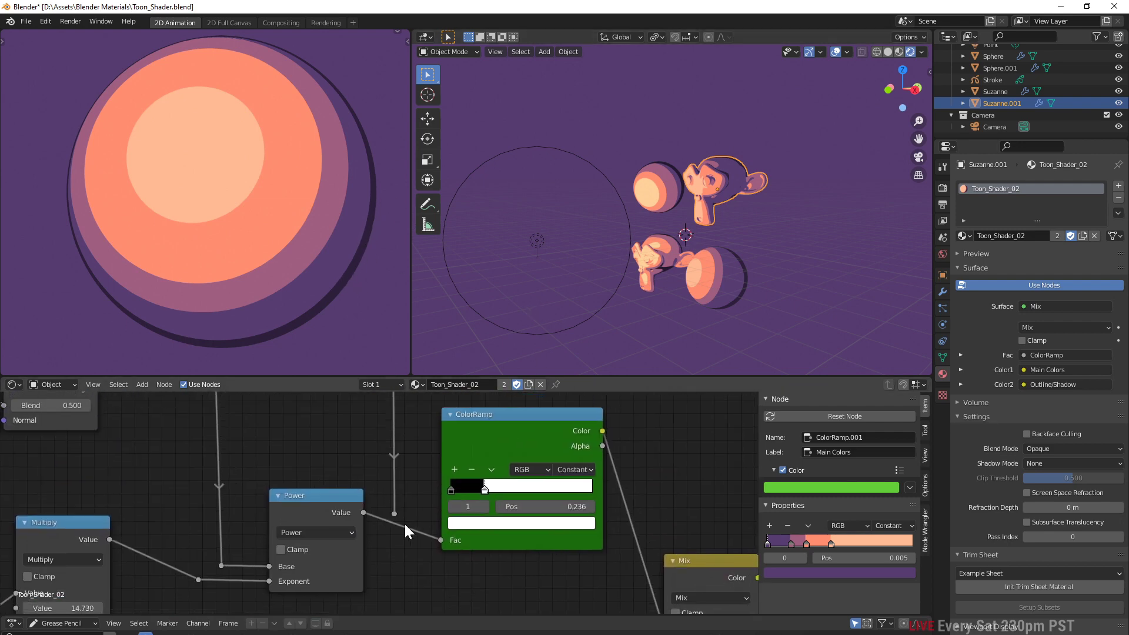
mouse_move(490, 489)
mouse_down()
mouse_move(503, 488)
mouse_move(425, 487)
mouse_move(495, 482)
mouse_move(462, 482)
mouse_up()
Examine Toon_Shader_02's complete node layout, including the Main Colors node, and select the black-and-white ColorRamp node
scroll(388, 481, down, 4)
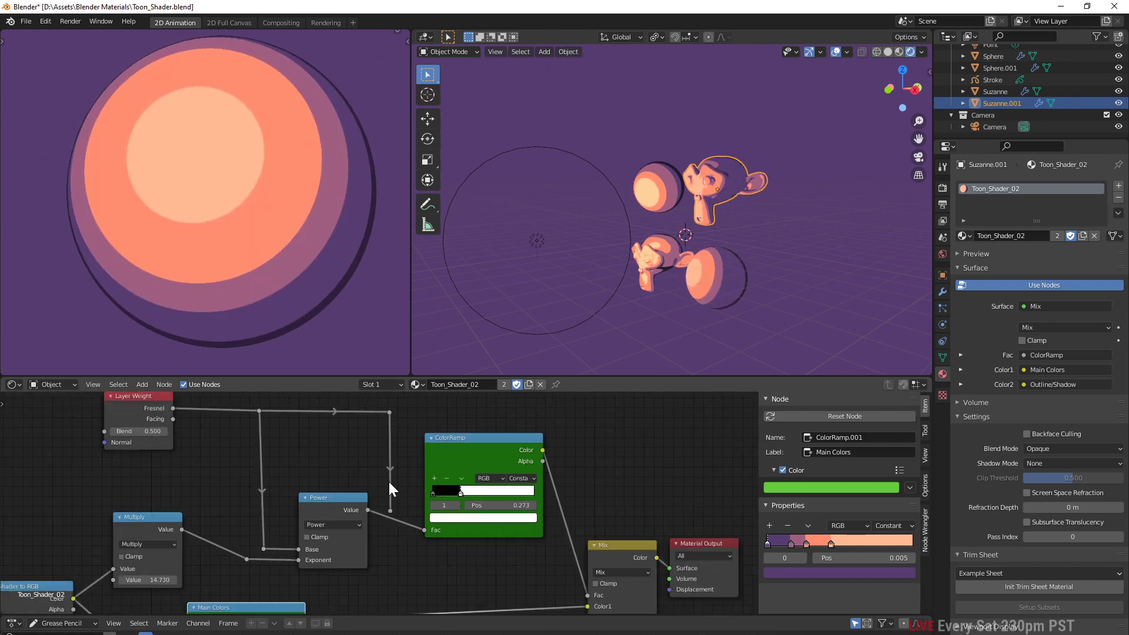
middle_drag(378, 515, 498, 442)
scroll(498, 442, down, 3)
scroll(439, 470, down, 2)
scroll(438, 470, down, 1)
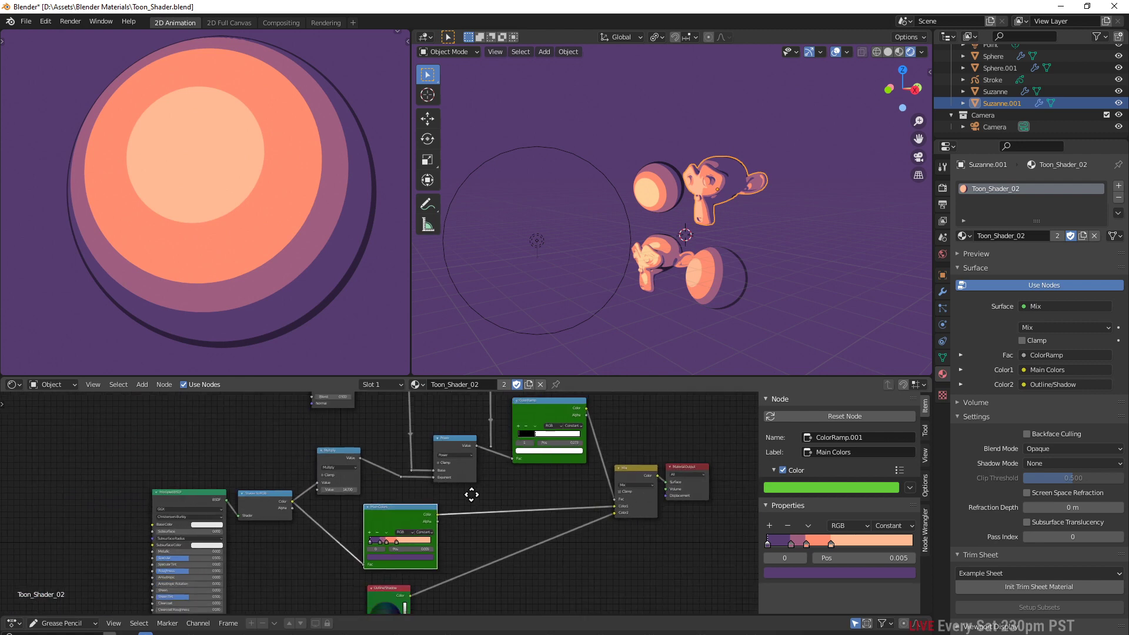
middle_drag(471, 494, 525, 456)
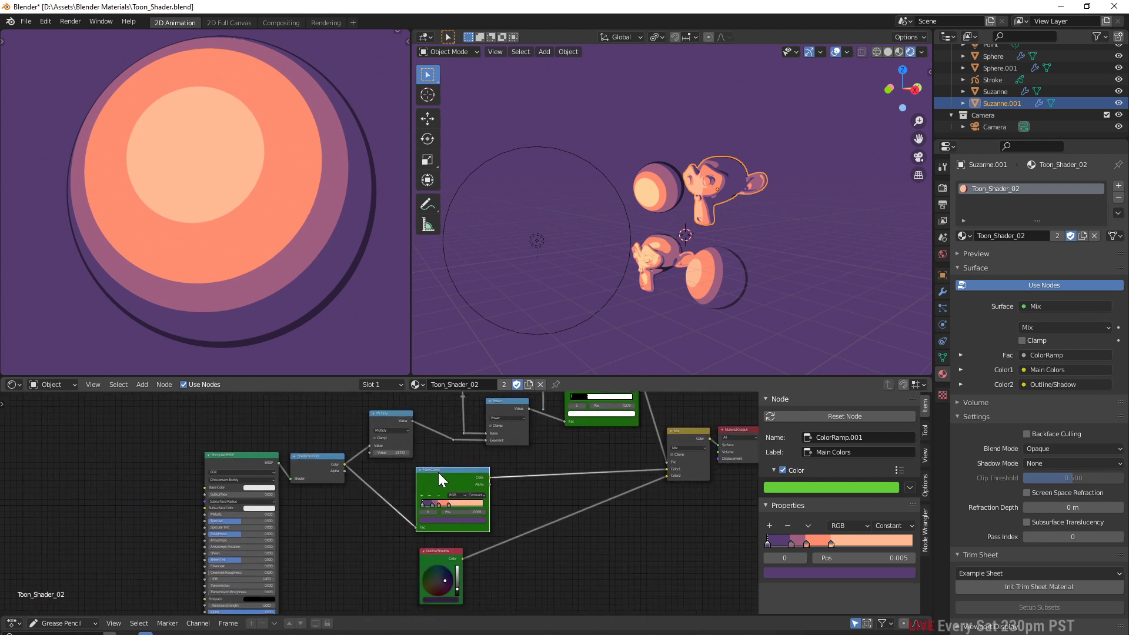
middle_drag(607, 424, 562, 496)
click(552, 439)
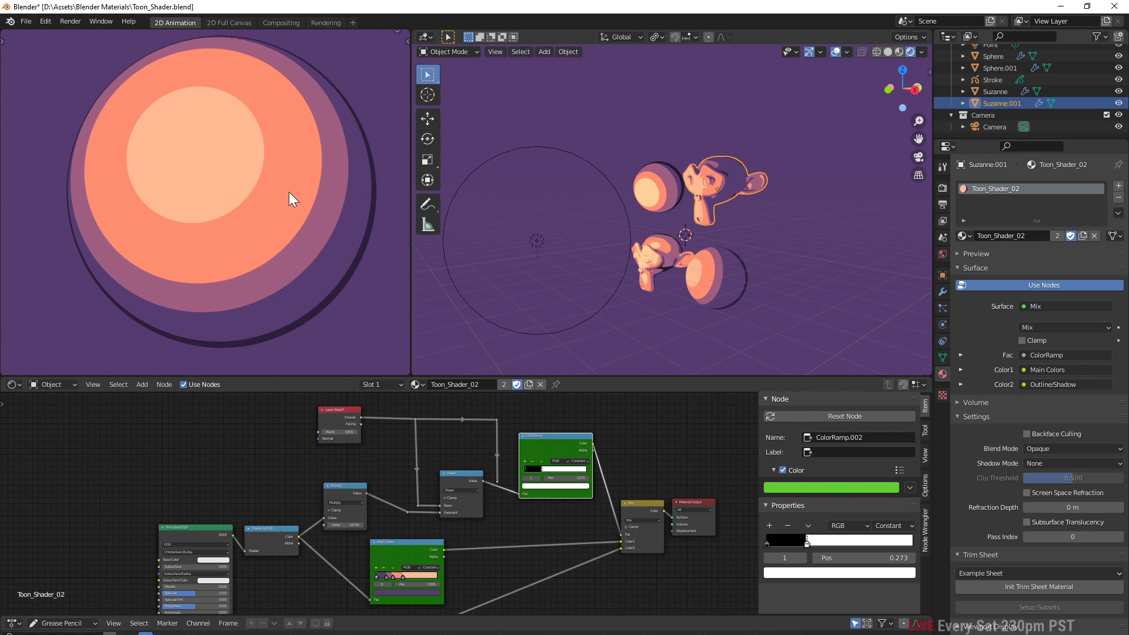
Select the upper sphere again and enter the NodeGroup of its Toon_Shader_01 material
scroll(288, 194, down, 3)
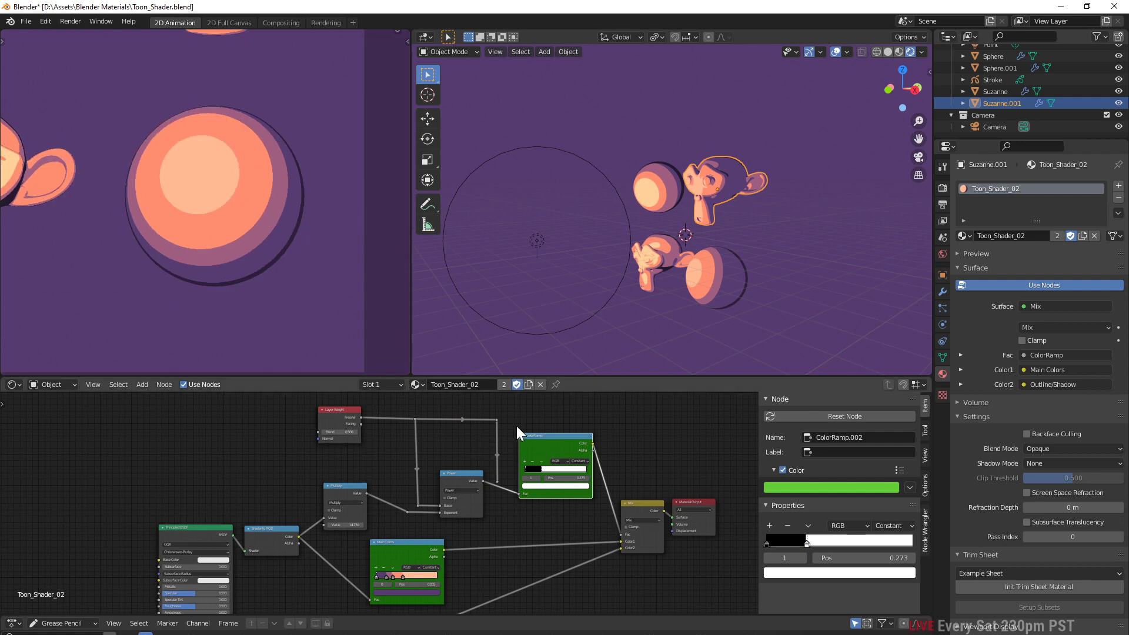
scroll(347, 267, down, 2)
scroll(223, 118, up, 3)
click(220, 115)
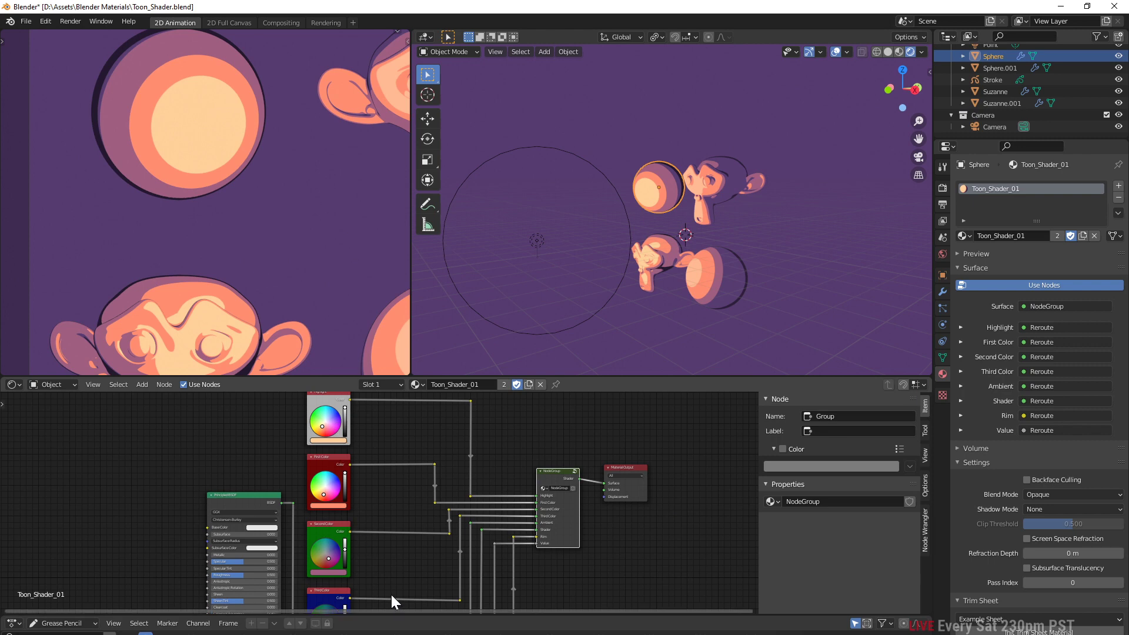
middle_drag(390, 593, 411, 448)
middle_drag(383, 533, 341, 613)
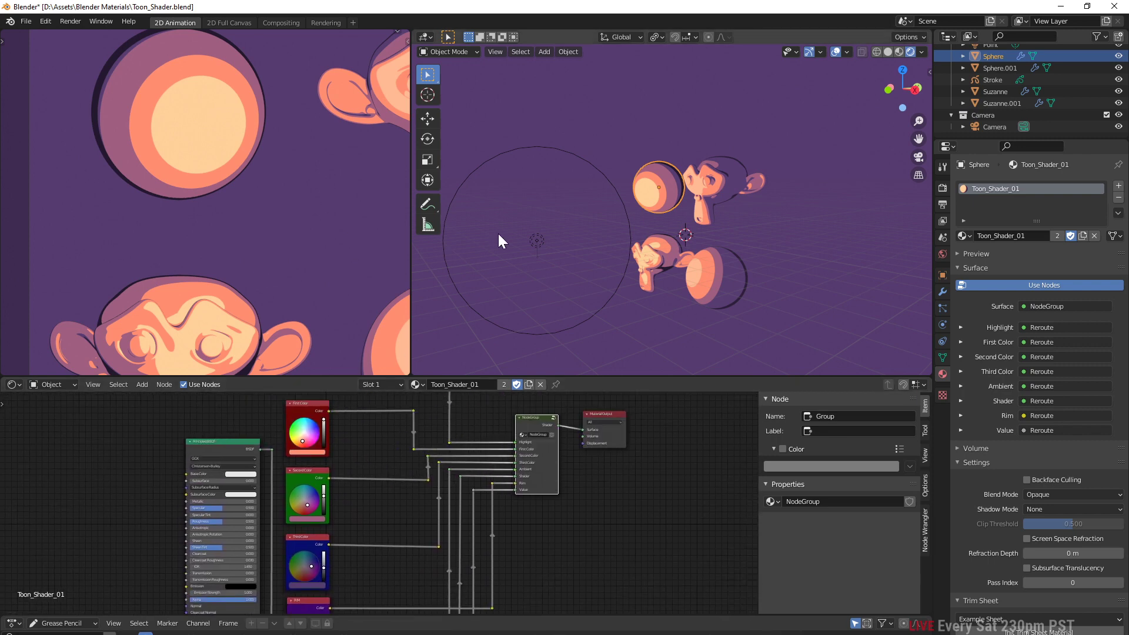
key(Tab)
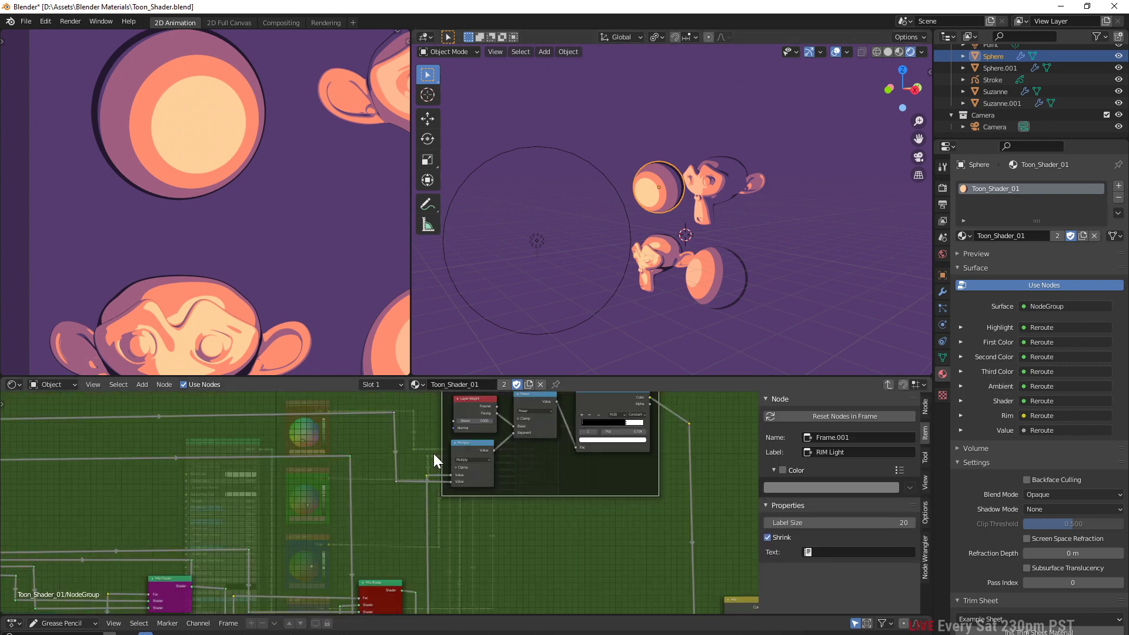
Move the white stop of the Ambient ramp in the Shading Controls frame to position 0.036
scroll(591, 456, up, 5)
scroll(591, 457, down, 3)
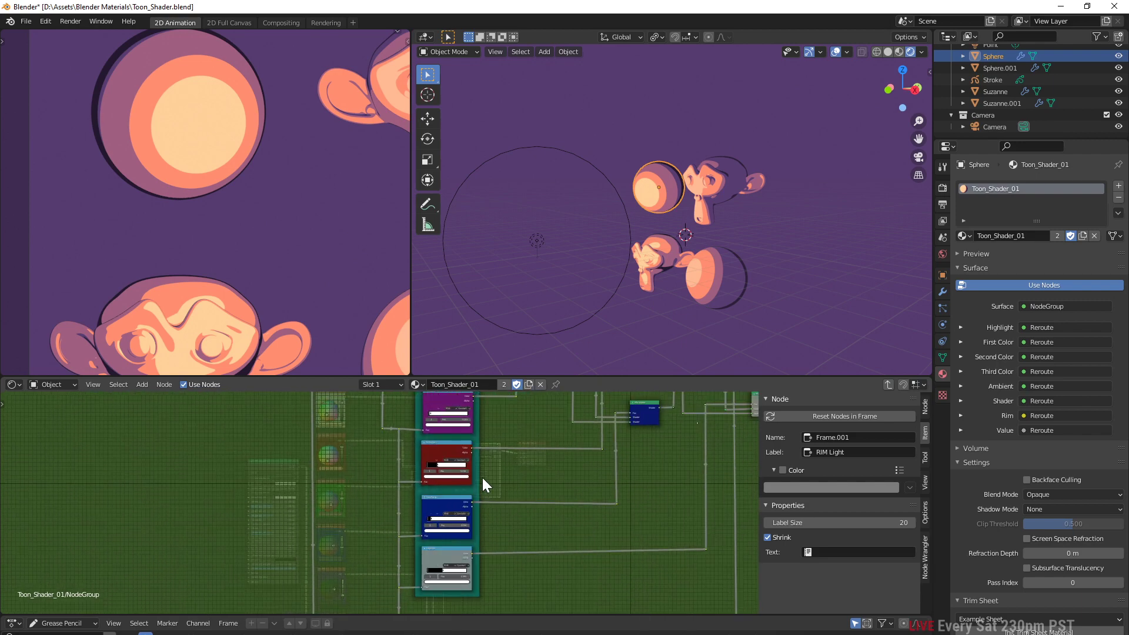
middle_drag(482, 478, 470, 611)
scroll(429, 566, up, 7)
middle_drag(485, 560, 463, 419)
scroll(449, 482, up, 4)
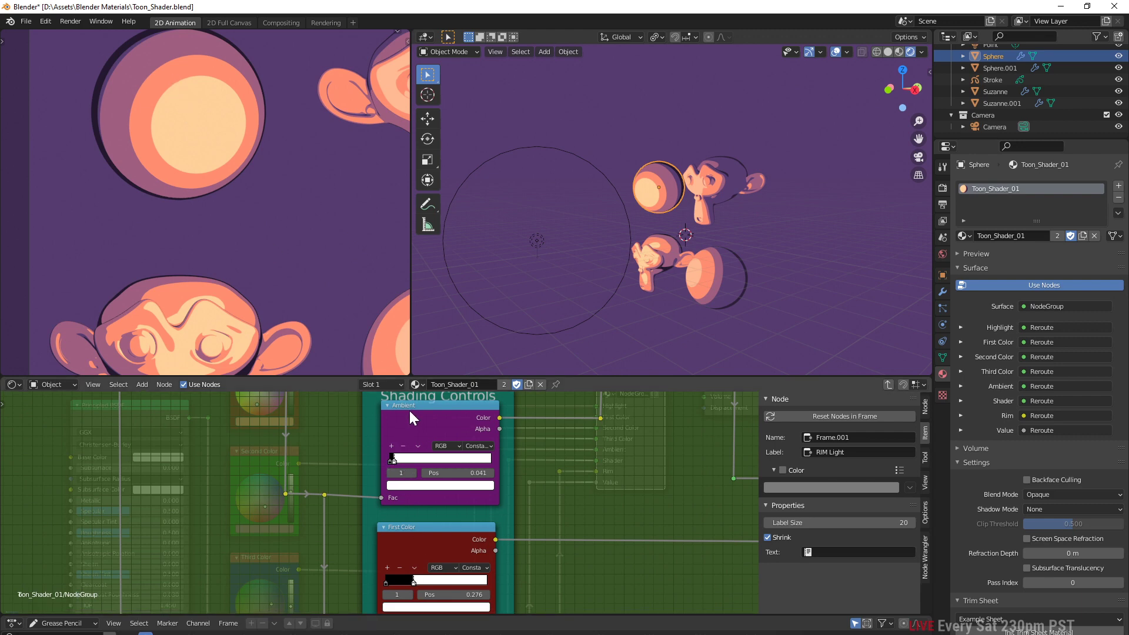
mouse_move(397, 460)
mouse_down()
mouse_move(442, 464)
mouse_move(400, 463)
mouse_up()
Move the white stop of the First Color ramp to position 0.180 while checking the upper sphere up close
shift+middle_drag(177, 146, 222, 231)
scroll(221, 231, up, 2)
middle_drag(443, 590, 450, 423)
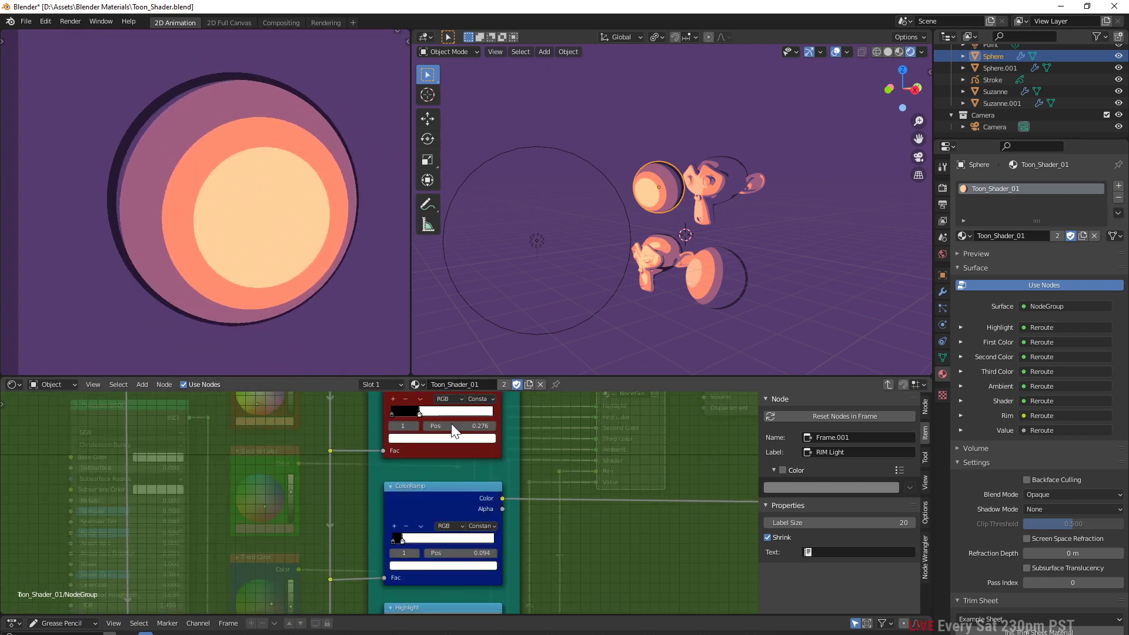
middle_drag(472, 479, 472, 569)
scroll(467, 509, down, 1)
mouse_move(466, 509)
mouse_down()
mouse_move(390, 509)
mouse_move(406, 507)
mouse_up()
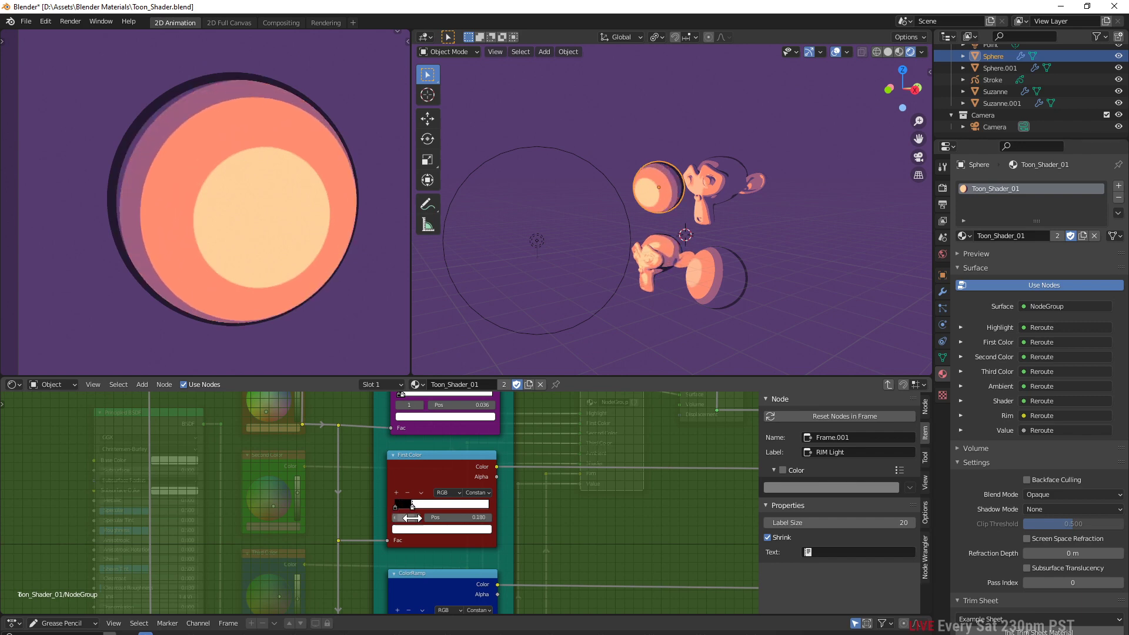
Try shifting the white stop of the blue ColorRamp, and move the Highlight ramp's white stop to position 0.368
middle_drag(471, 527, 478, 399)
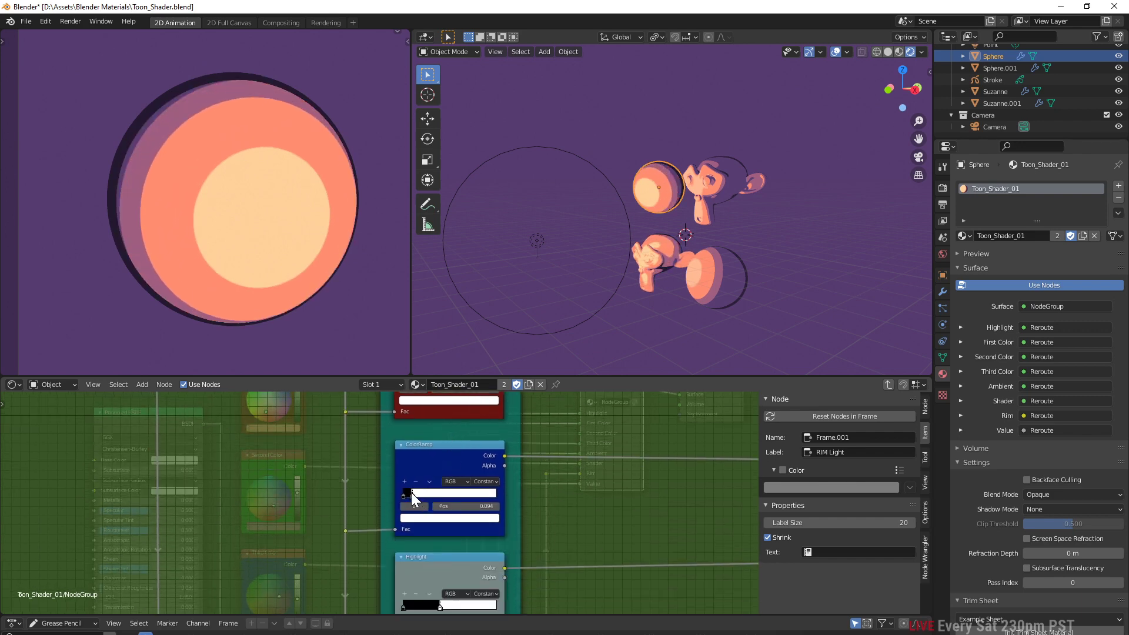
mouse_move(411, 492)
mouse_down()
mouse_move(425, 492)
mouse_move(411, 492)
mouse_up()
middle_drag(451, 526, 446, 425)
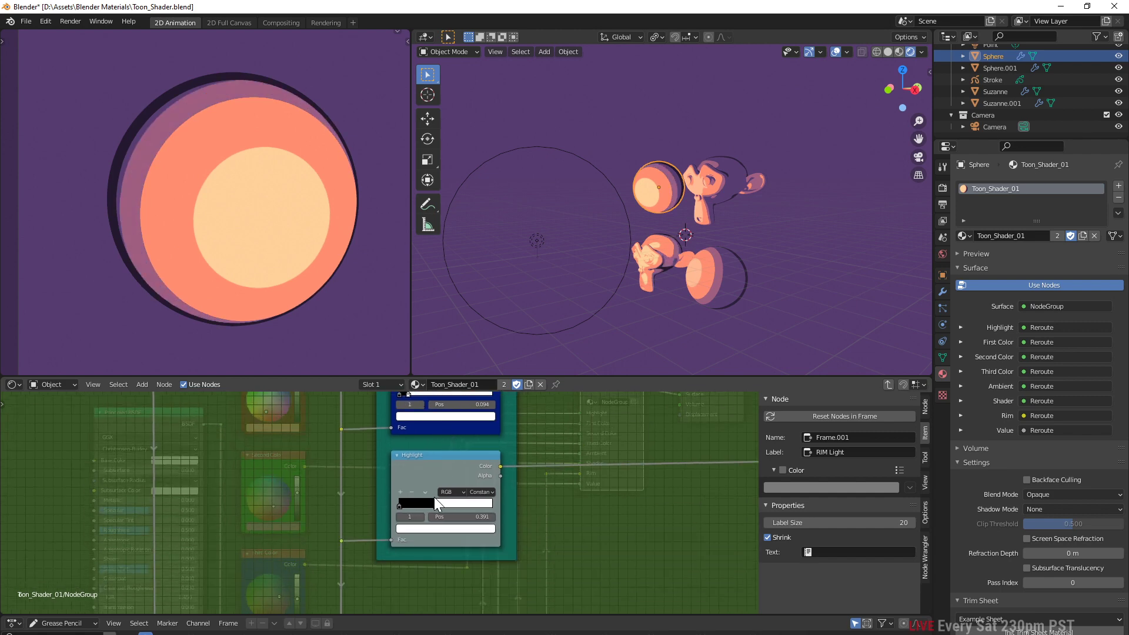
drag(437, 506, 435, 502)
scroll(557, 511, down, 5)
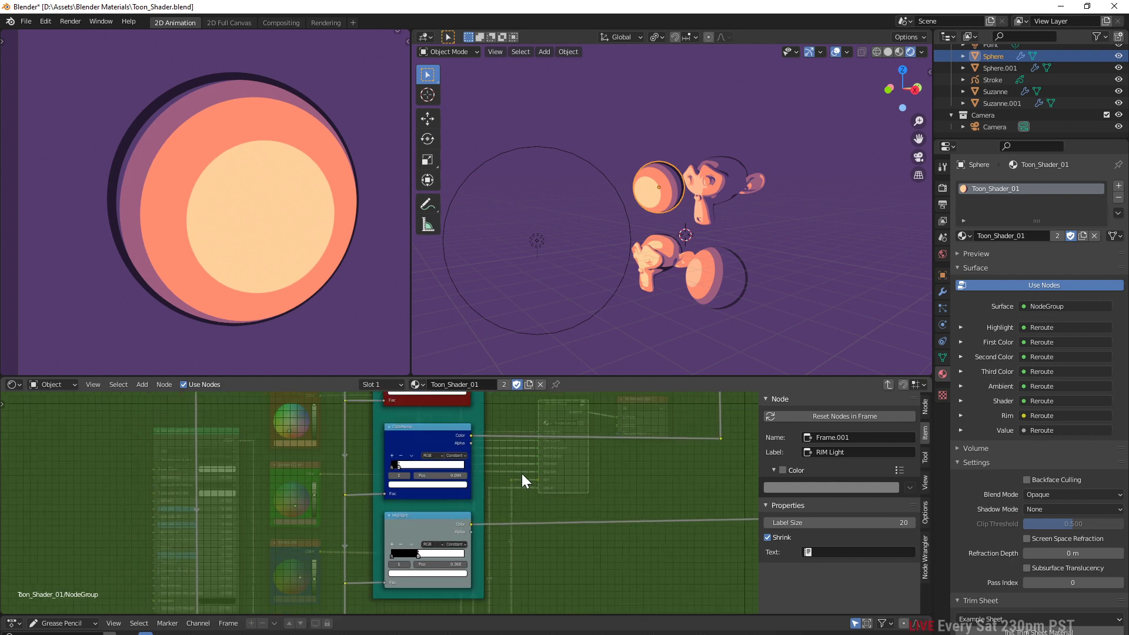
Select the point light and try moving it toward the spheres to preview the shading bands, then cancel the move
click(537, 241)
key(g)
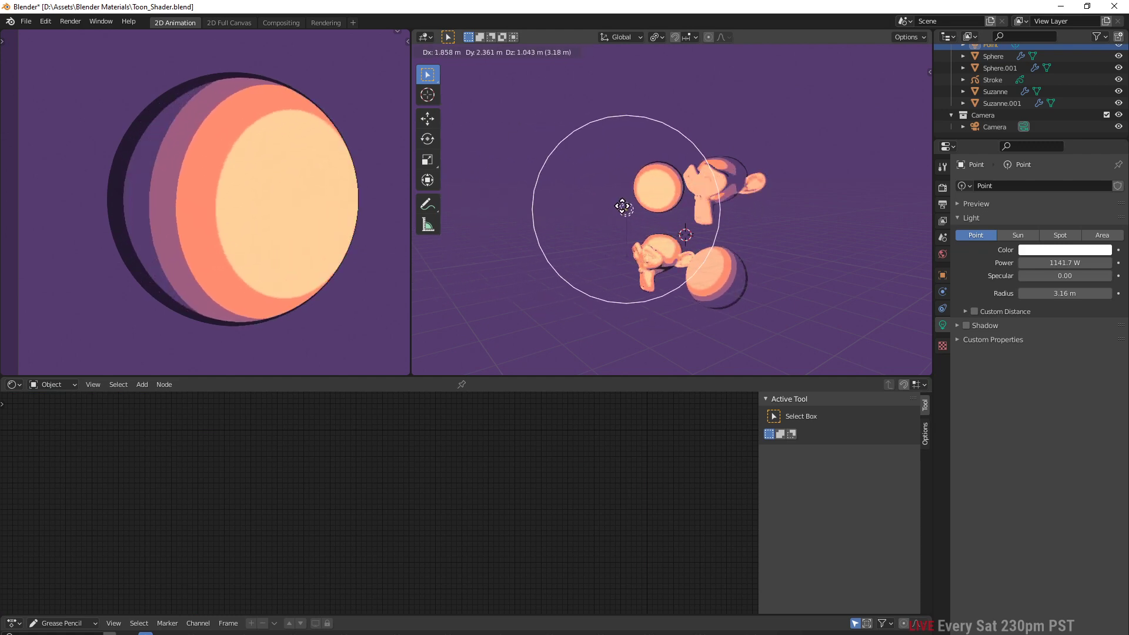
right_click(532, 209)
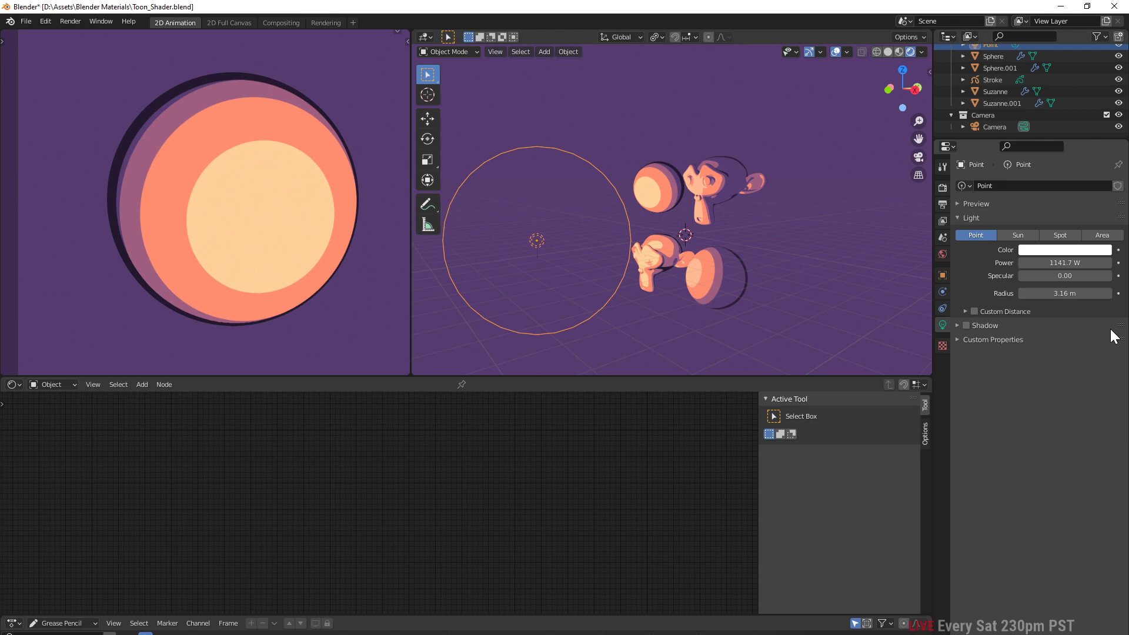
Set the point light's radius to 4.65 m and check the shading on all four objects in the camera view
mouse_move(1060, 293)
mouse_down()
mouse_move(1128, 293)
mouse_move(1029, 293)
mouse_move(1083, 293)
mouse_up()
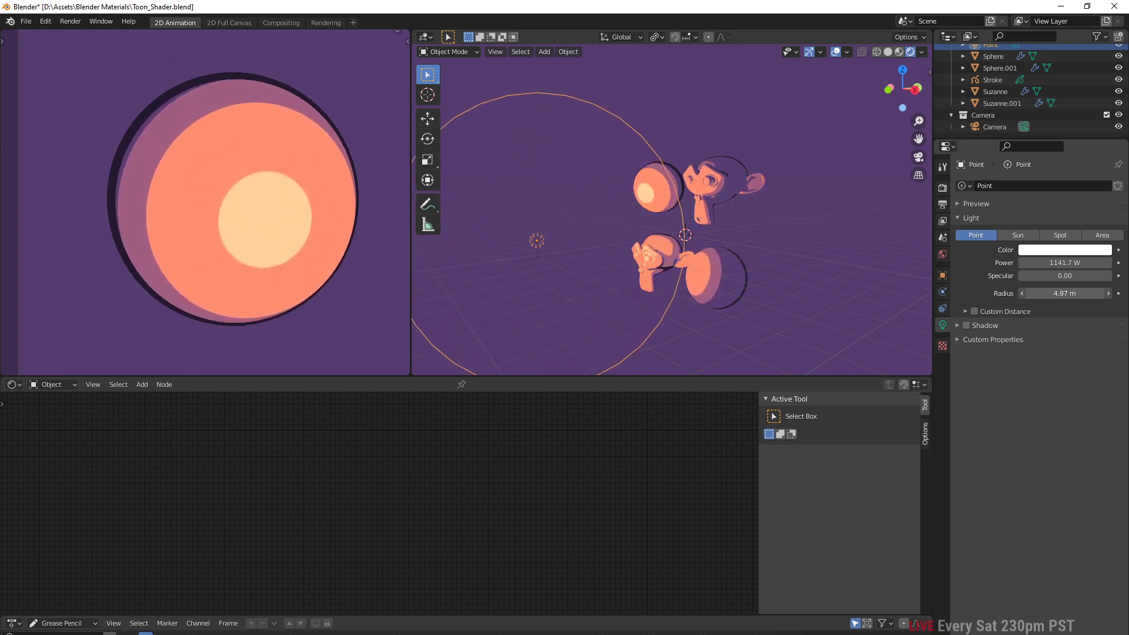
scroll(212, 202, down, 5)
shift+middle_drag(232, 237, 197, 205)
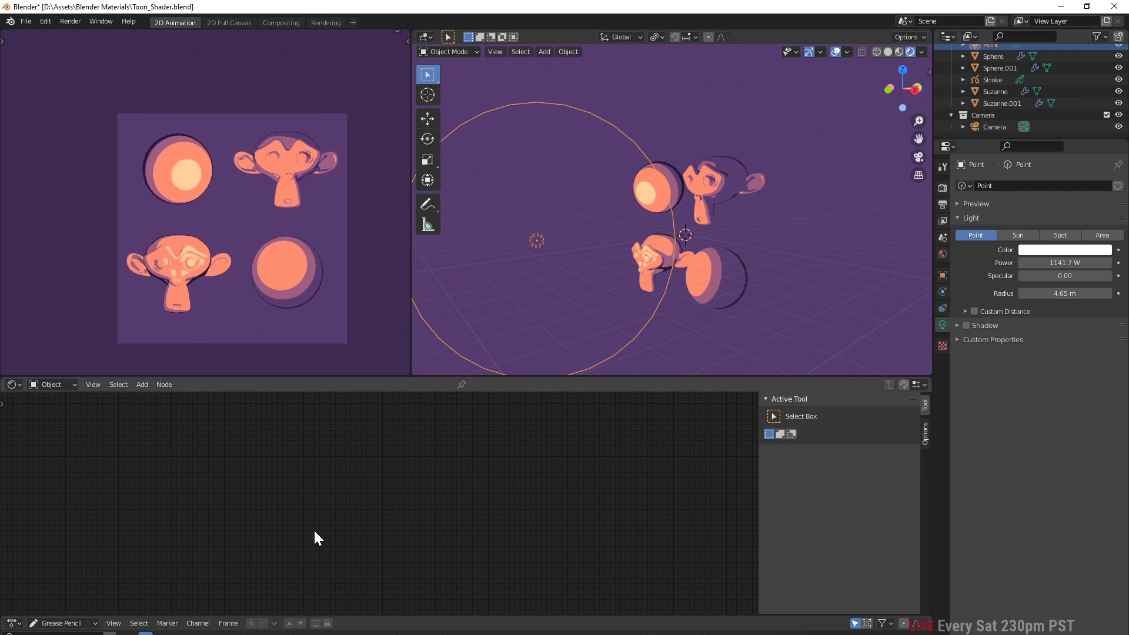